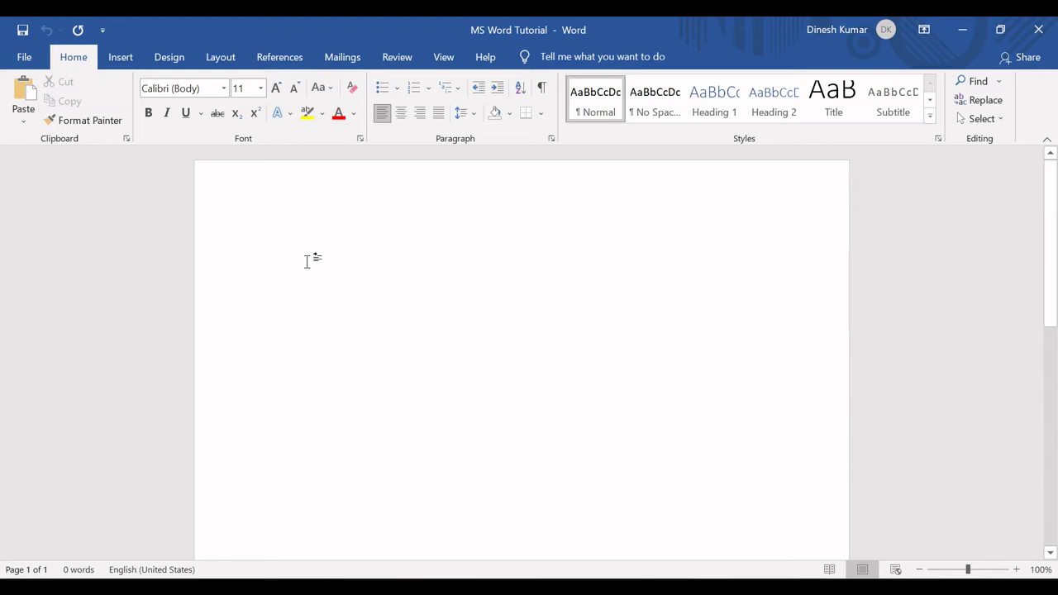
# - Write the sentence "My Youtube channel name is Tech Kichdy." in the blank document and start a new paragraph
pyautogui.write('My ')
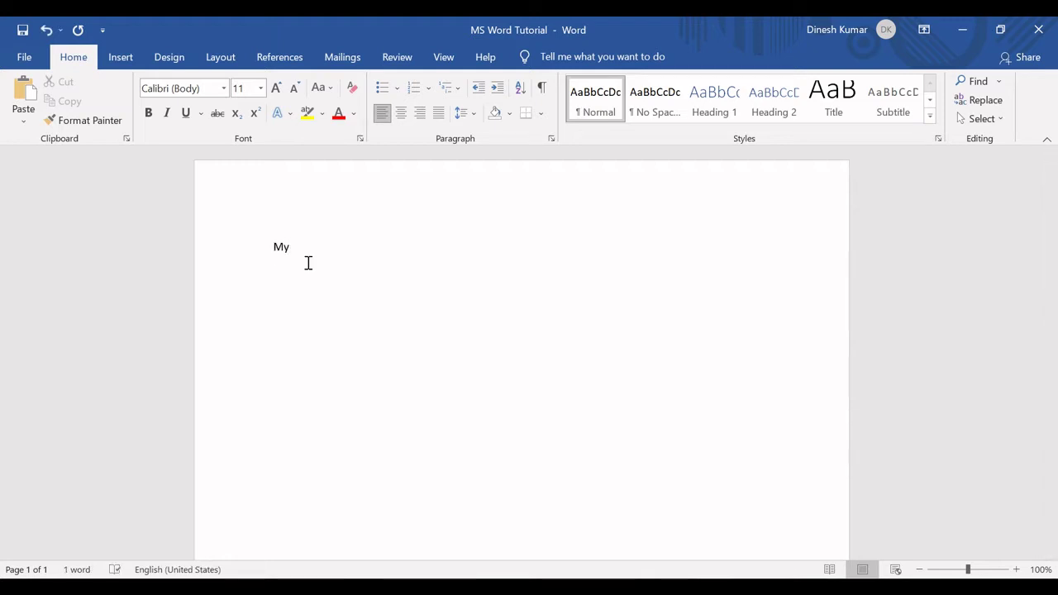
pyautogui.write('Youtuv')
pyautogui.write('ber')
pyautogui.press('BackSpace')
pyautogui.press('BackSpace')
pyautogui.press('BackSpace')
pyautogui.press('BackSpace')
pyautogui.write('be channel name ')
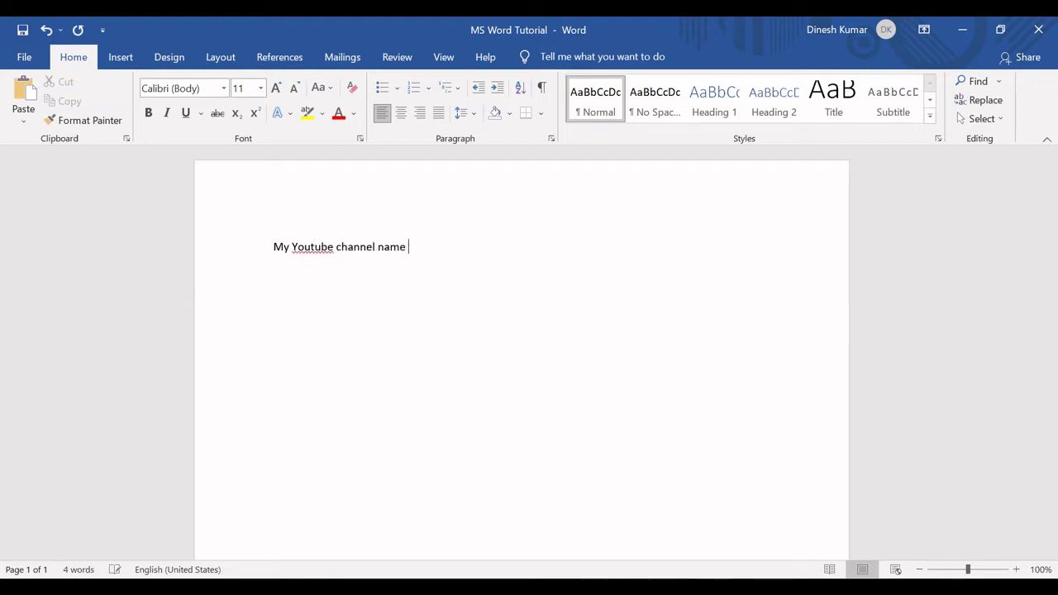
pyautogui.write('is Tech Kl')
pyautogui.write('chdy.')
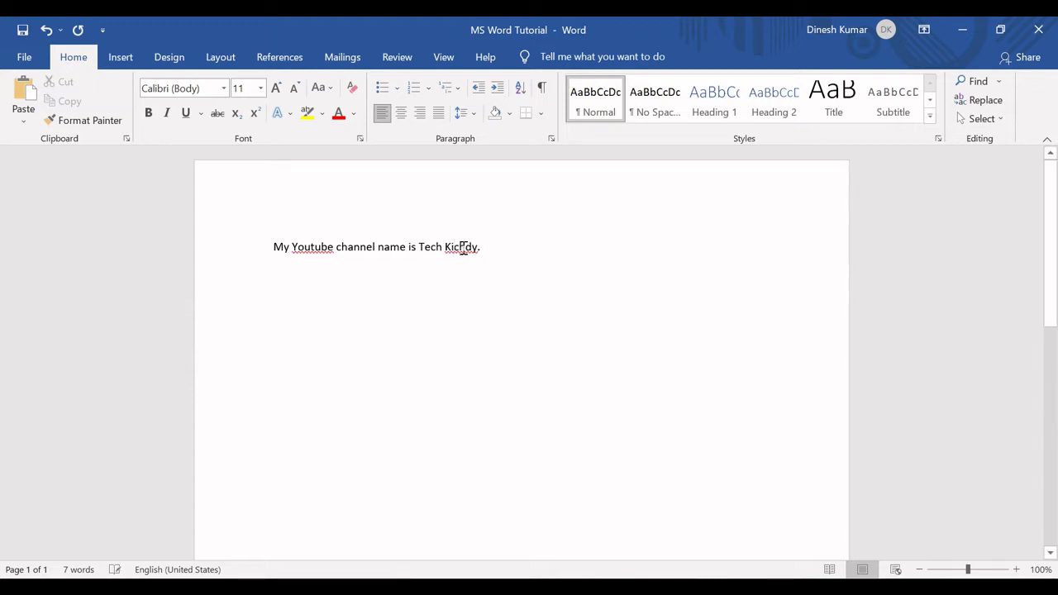
pyautogui.press('Return')
# - Copy all the text from Document2 and paste it below the first sentence in the MS Word Tutorial document
pyautogui.moveTo(716, 587)
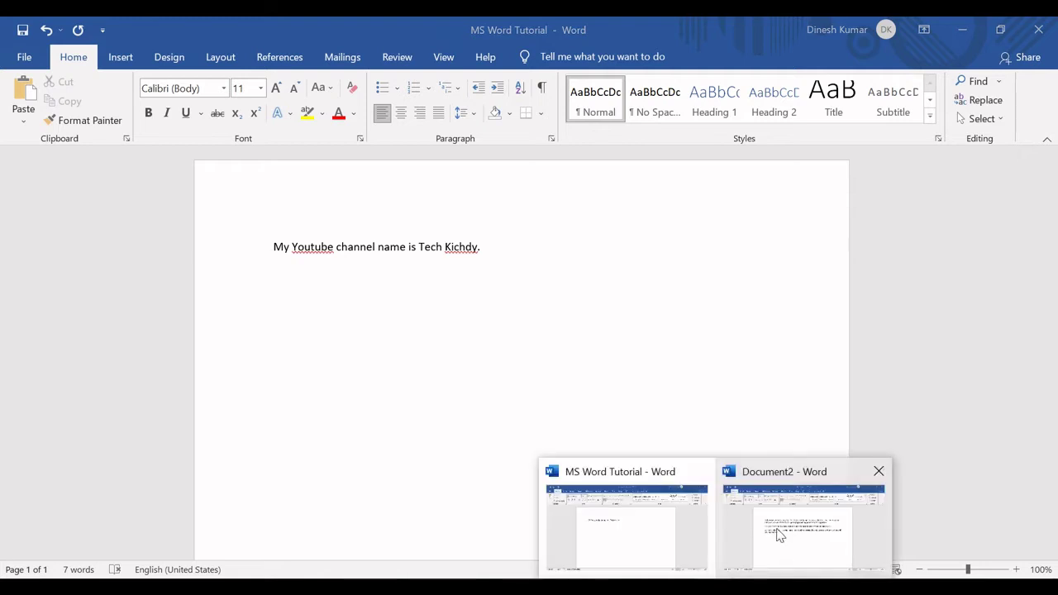
pyautogui.click(781, 533)
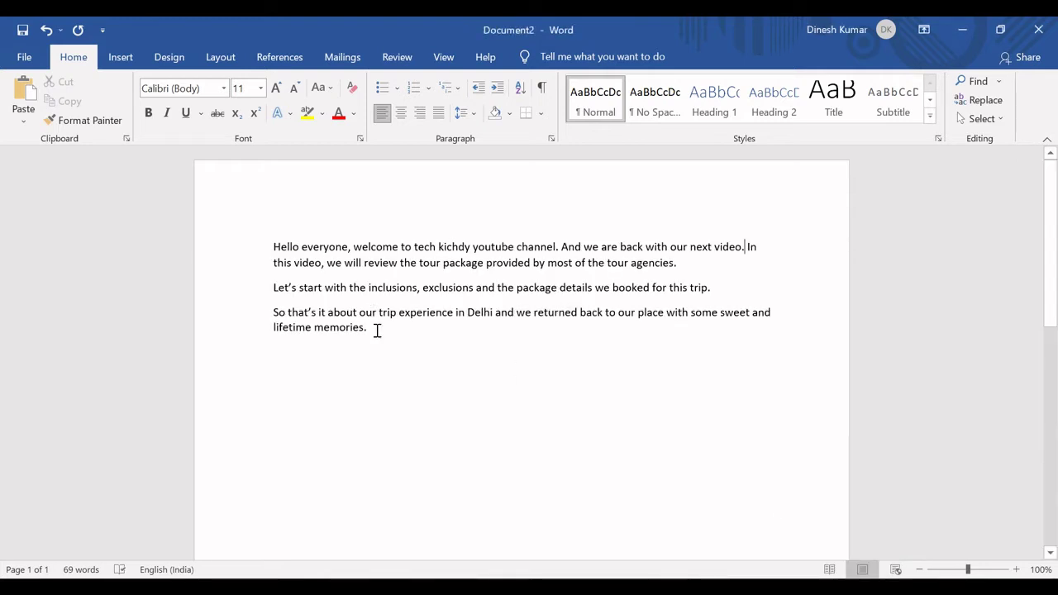
pyautogui.moveTo(375, 328); pyautogui.dragTo(251, 251)
pyautogui.hotkey('ctrl', 'c')
pyautogui.hotkey('alt', 'Tab')
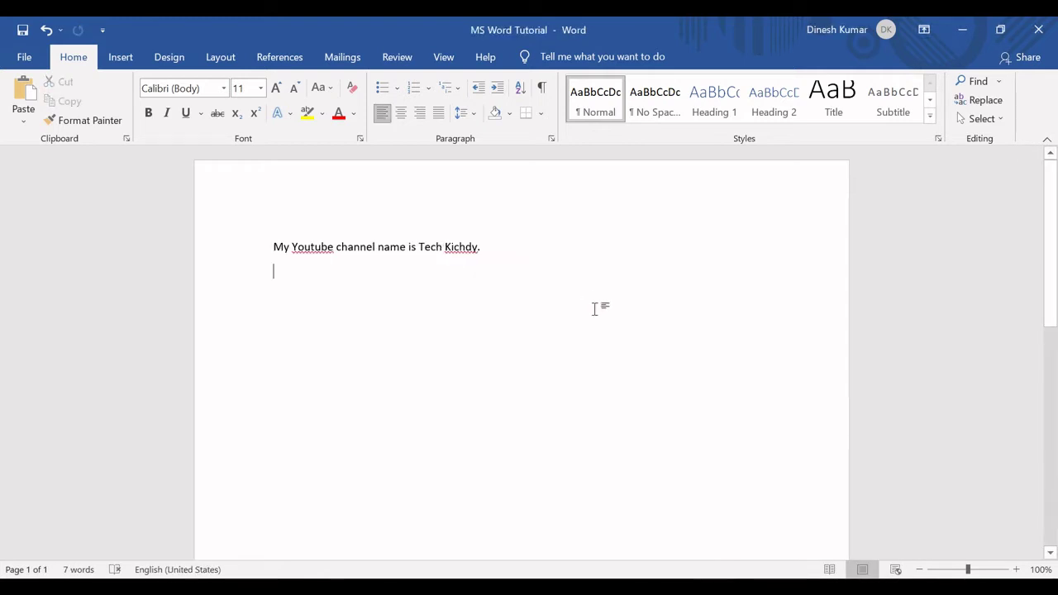
pyautogui.hotkey('ctrl', 'v')
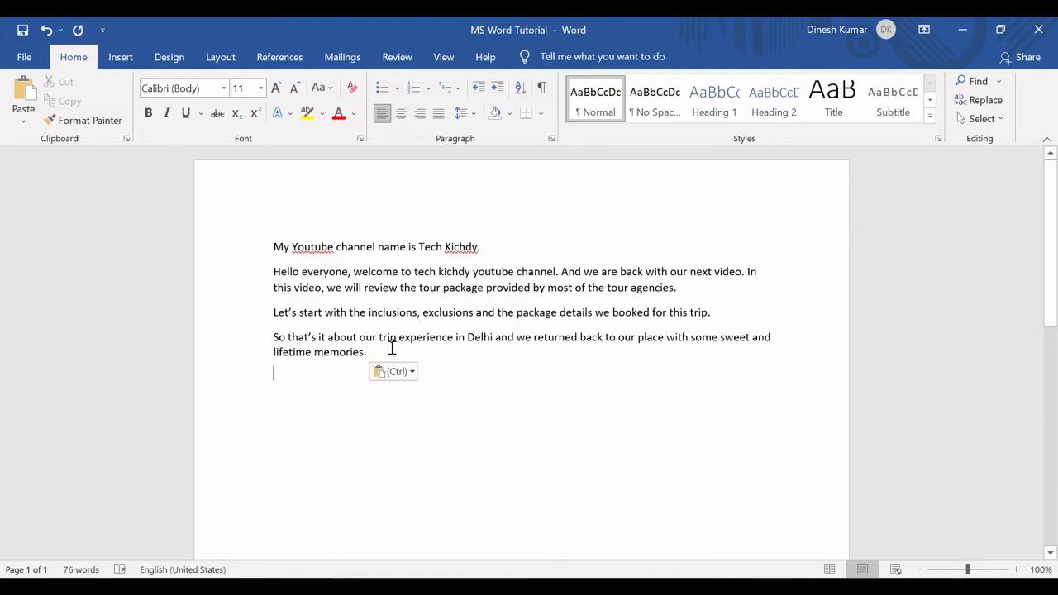
pyautogui.click(376, 351)
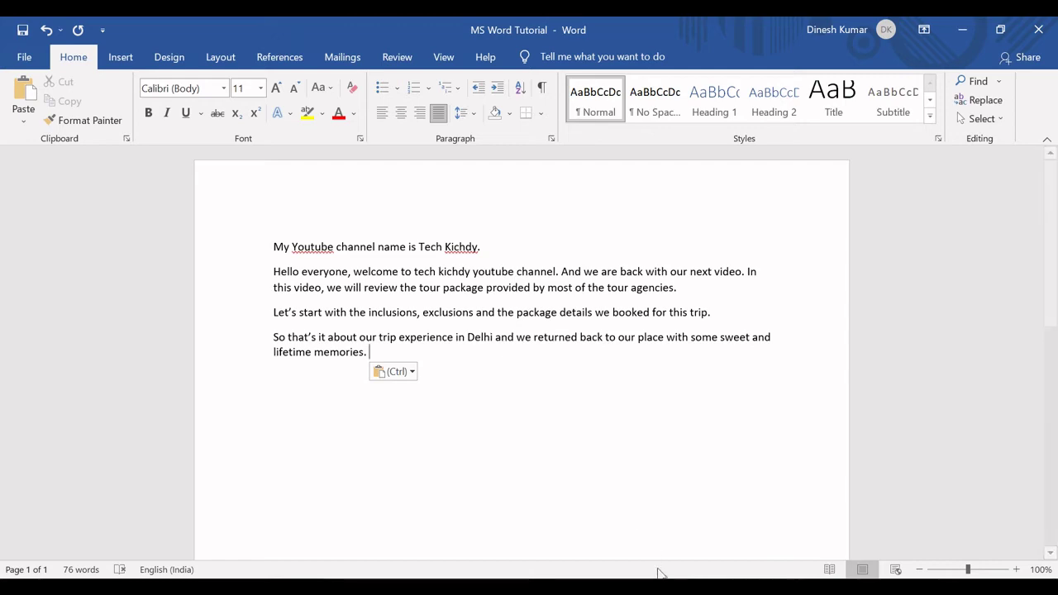
# - Switch to the MS Word Basics Functions List workbook in Excel and review the functions listed under PART 1
pyautogui.hotkey('alt', 'Tab')
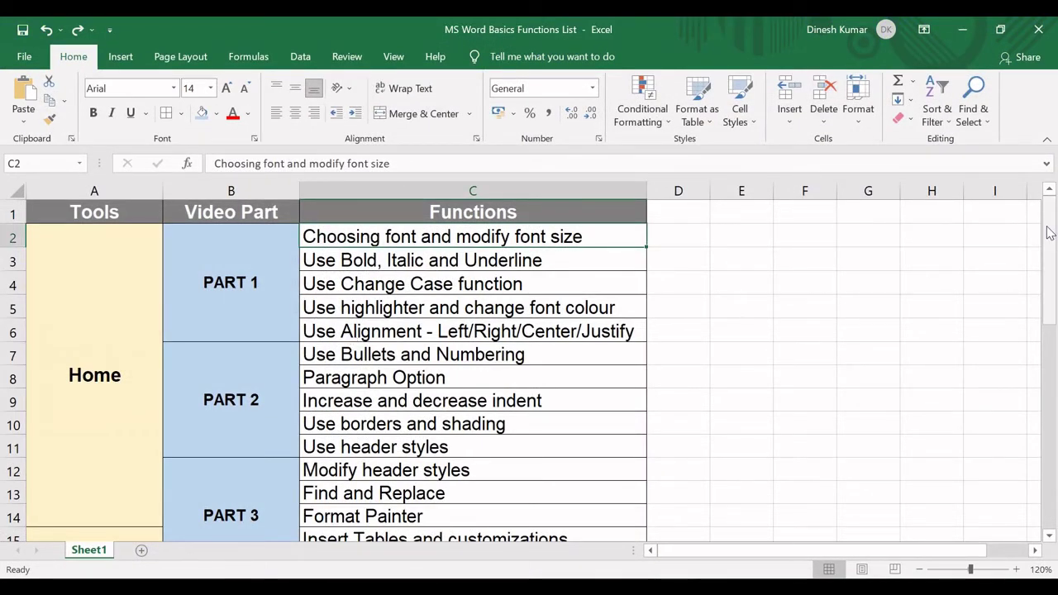
pyautogui.moveTo(1052, 274); pyautogui.dragTo(1042, 213)
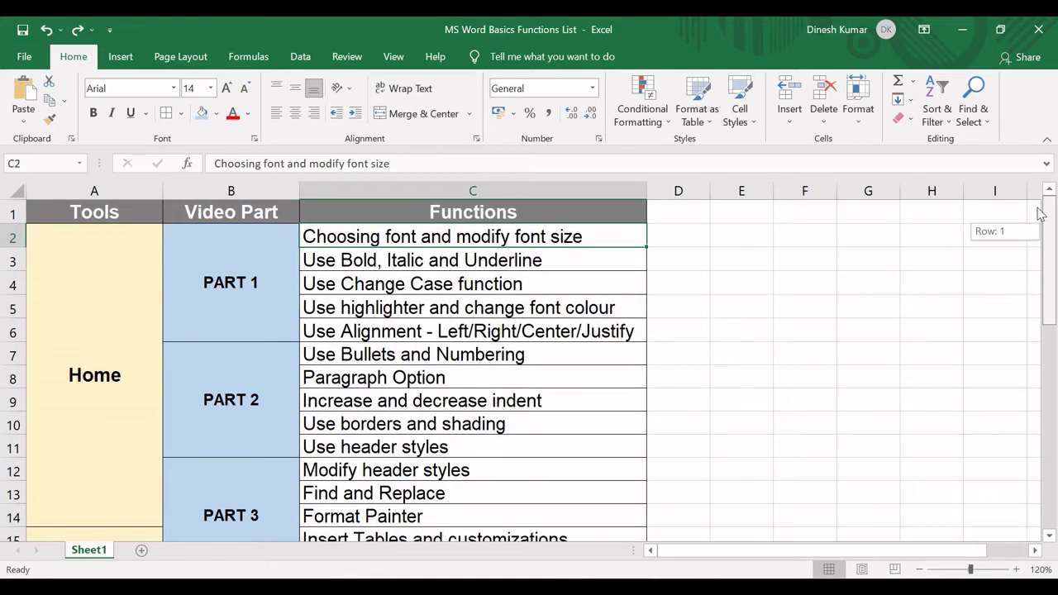
pyautogui.click(228, 268)
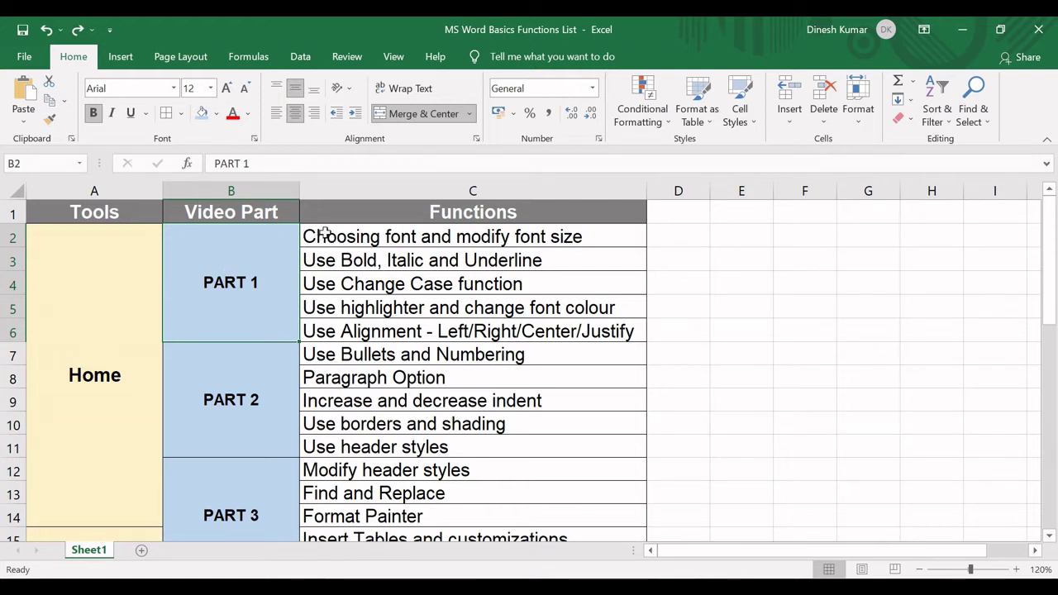
pyautogui.moveTo(343, 237); pyautogui.dragTo(351, 329)
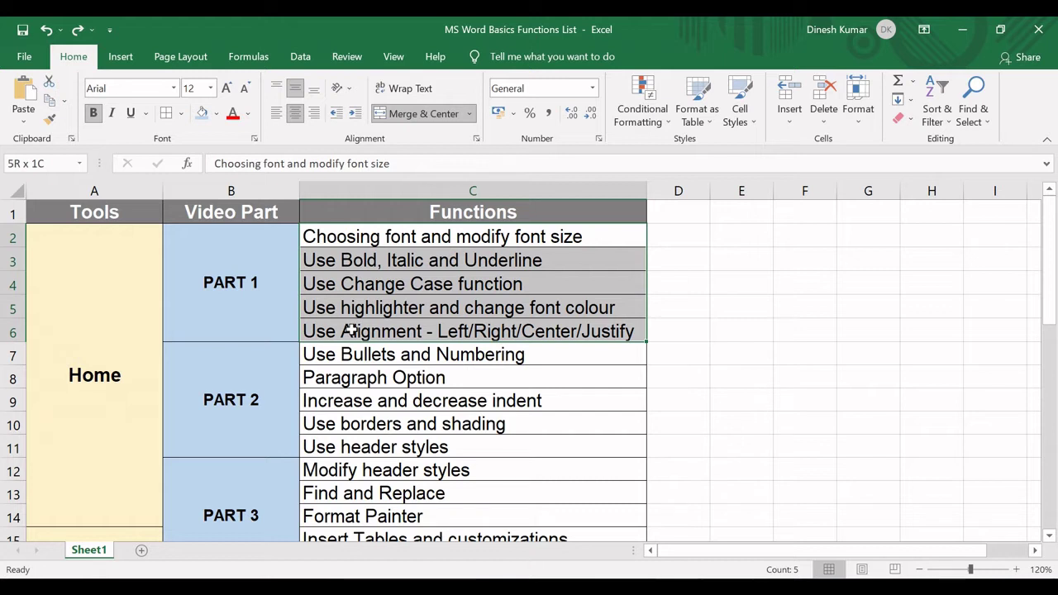
pyautogui.click(381, 234)
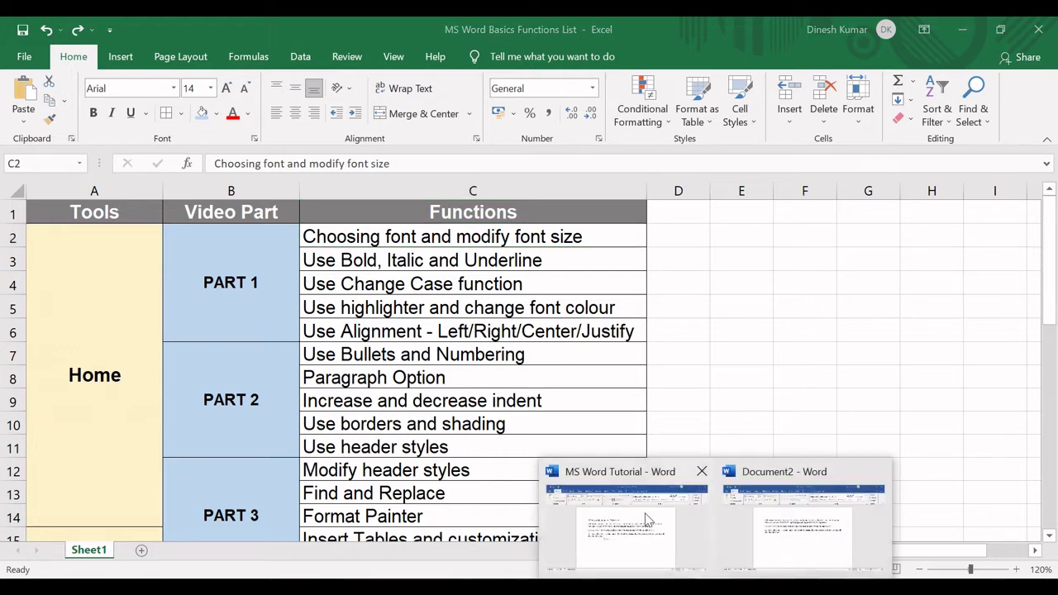
# - Return to the MS Word Tutorial document in Word and set the first sentence's font to Arial
pyautogui.click(649, 519)
pyautogui.click(276, 245)
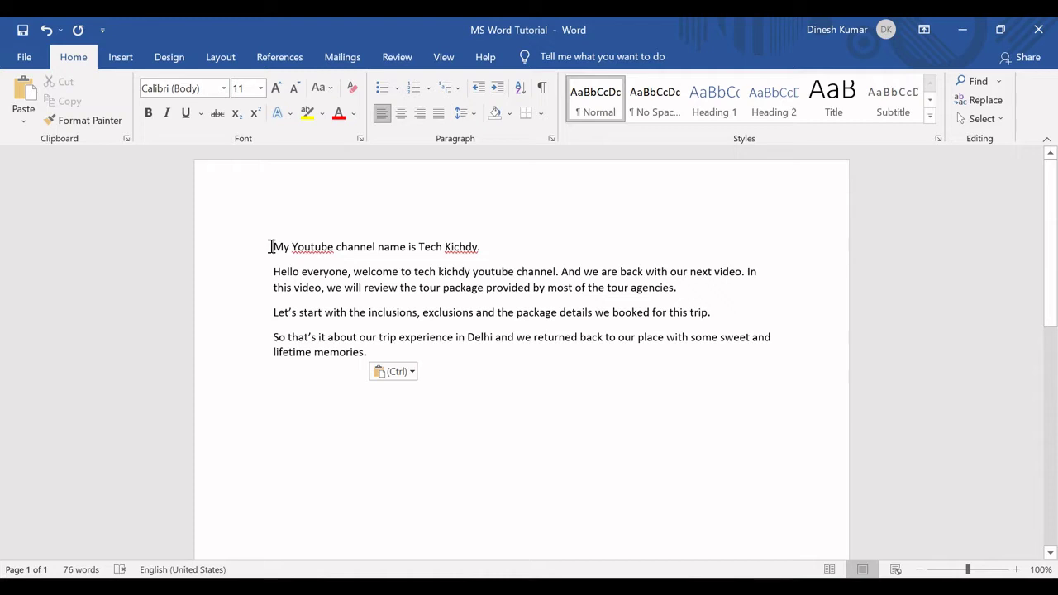
pyautogui.moveTo(272, 246); pyautogui.dragTo(486, 251)
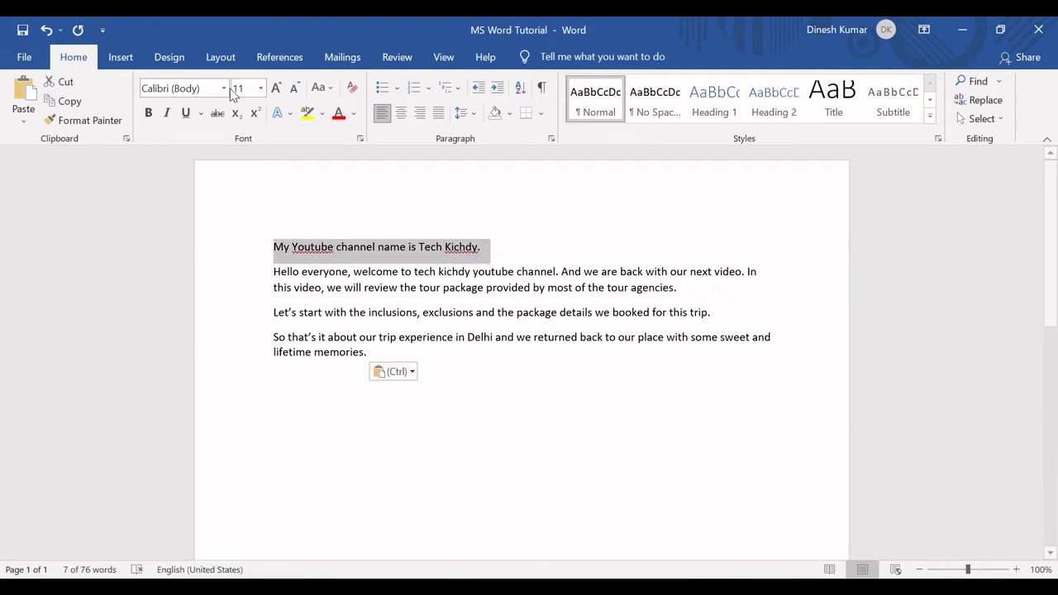
pyautogui.click(291, 248)
pyautogui.click(274, 249)
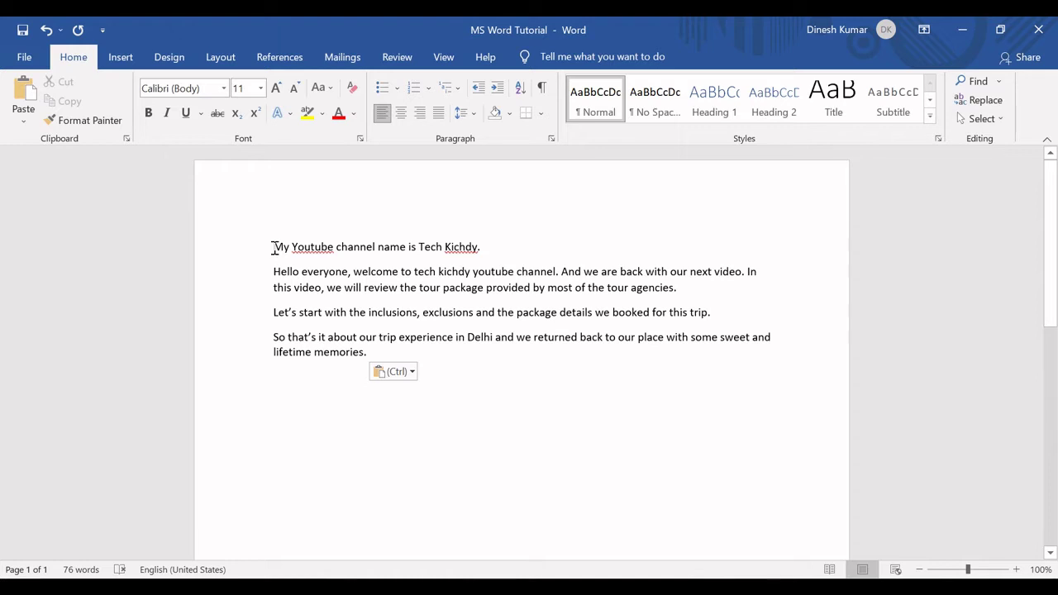
pyautogui.moveTo(273, 248); pyautogui.dragTo(496, 250)
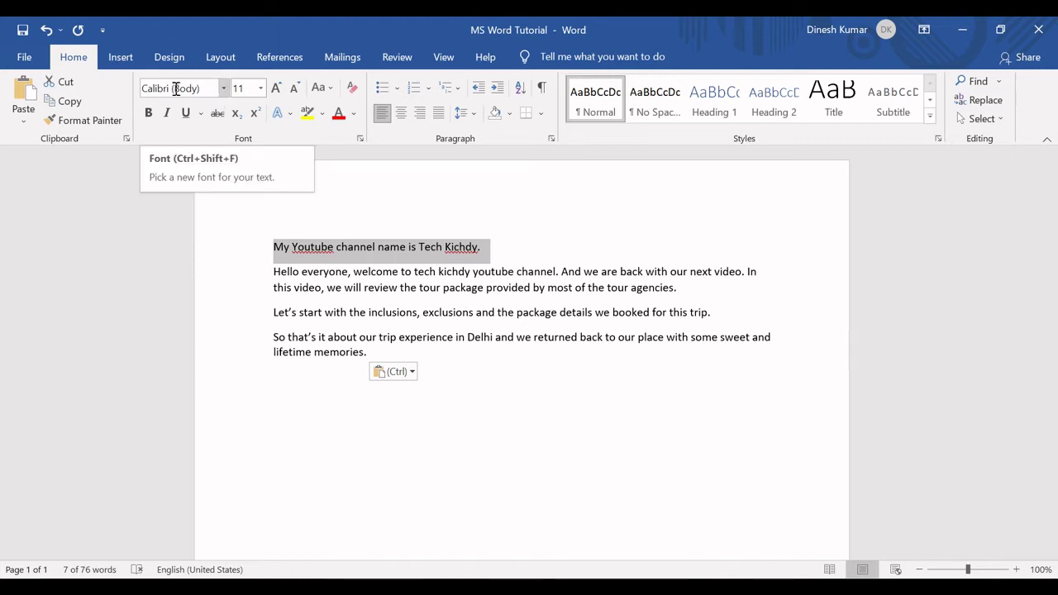
pyautogui.click(223, 88)
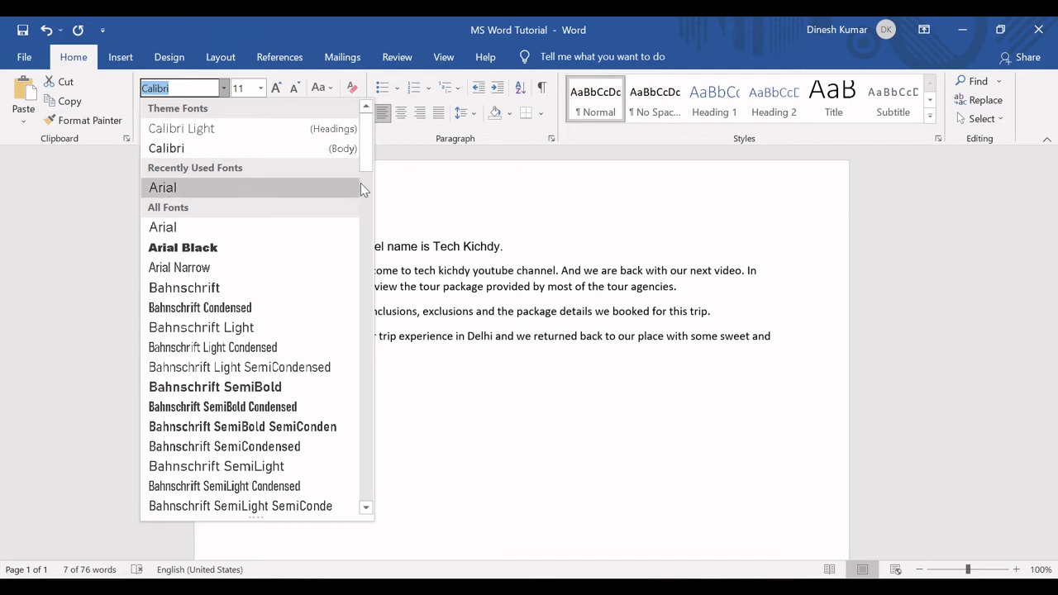
pyautogui.moveTo(365, 169); pyautogui.dragTo(350, 194)
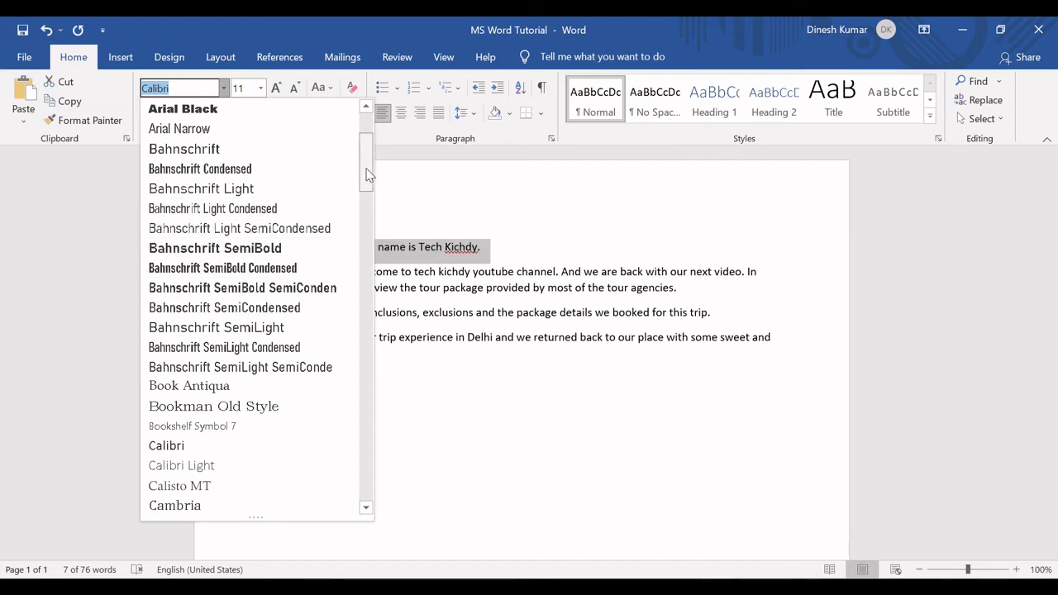
pyautogui.moveTo(365, 164); pyautogui.dragTo(362, 151)
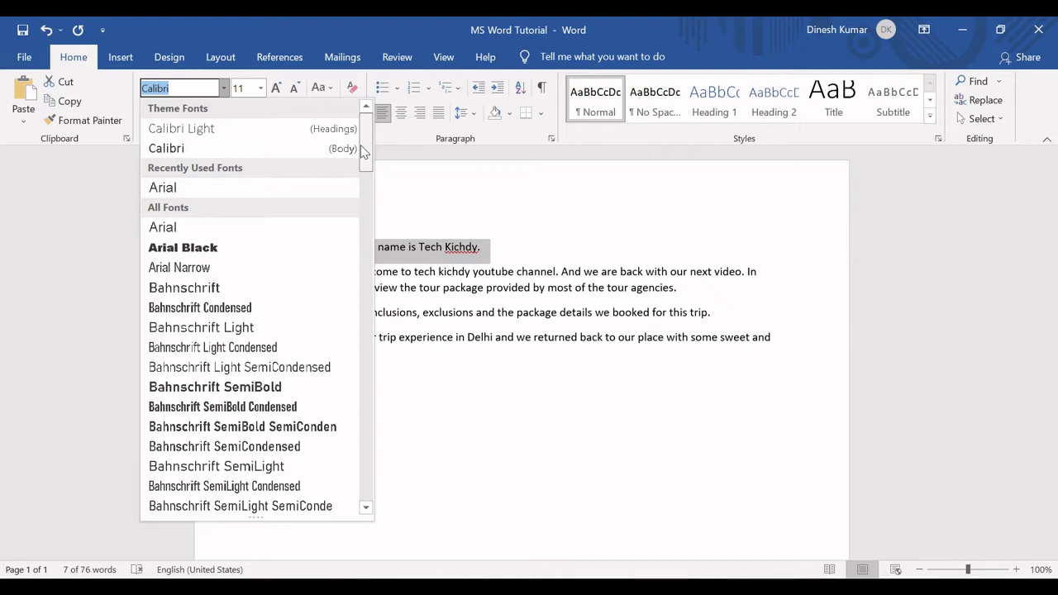
pyautogui.moveTo(361, 152); pyautogui.dragTo(361, 460)
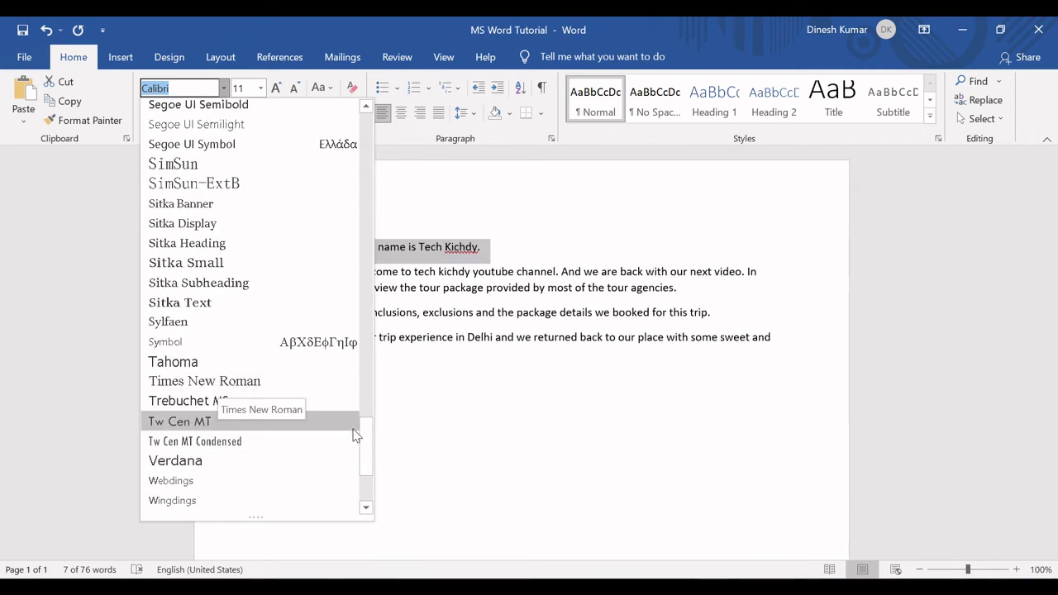
pyautogui.moveTo(366, 436); pyautogui.dragTo(342, 133)
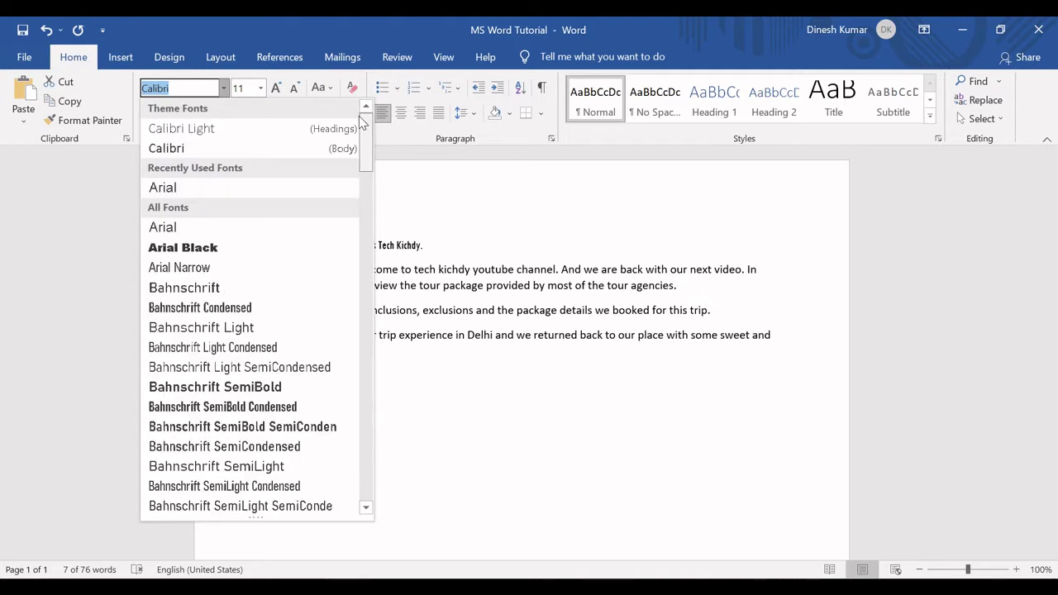
pyautogui.click(207, 188)
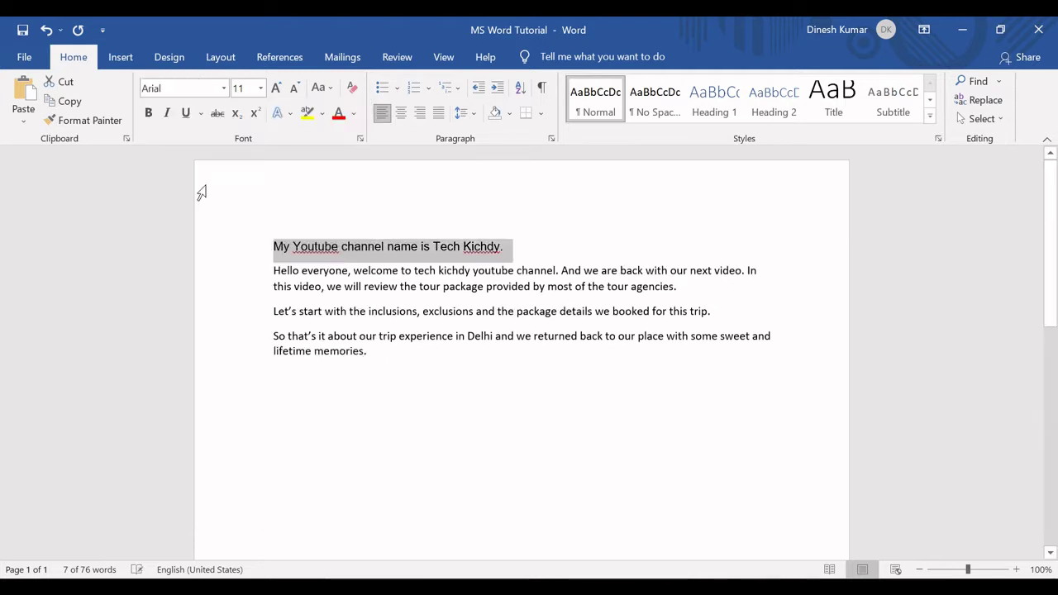
# - Set the font of the three paragraphs below the first sentence to Arial
pyautogui.click(275, 271)
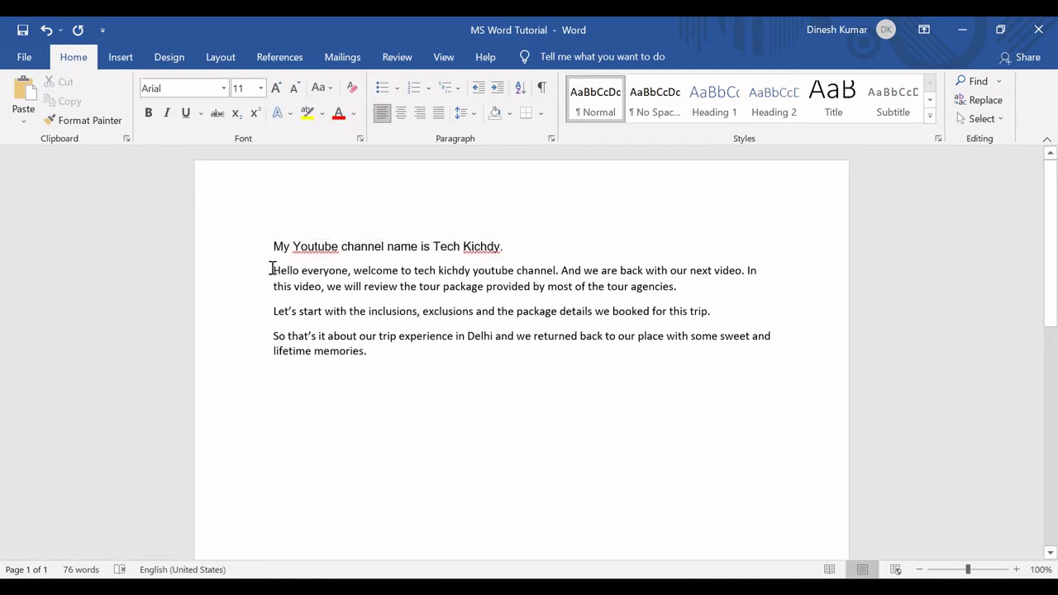
pyautogui.moveTo(275, 270); pyautogui.dragTo(409, 356)
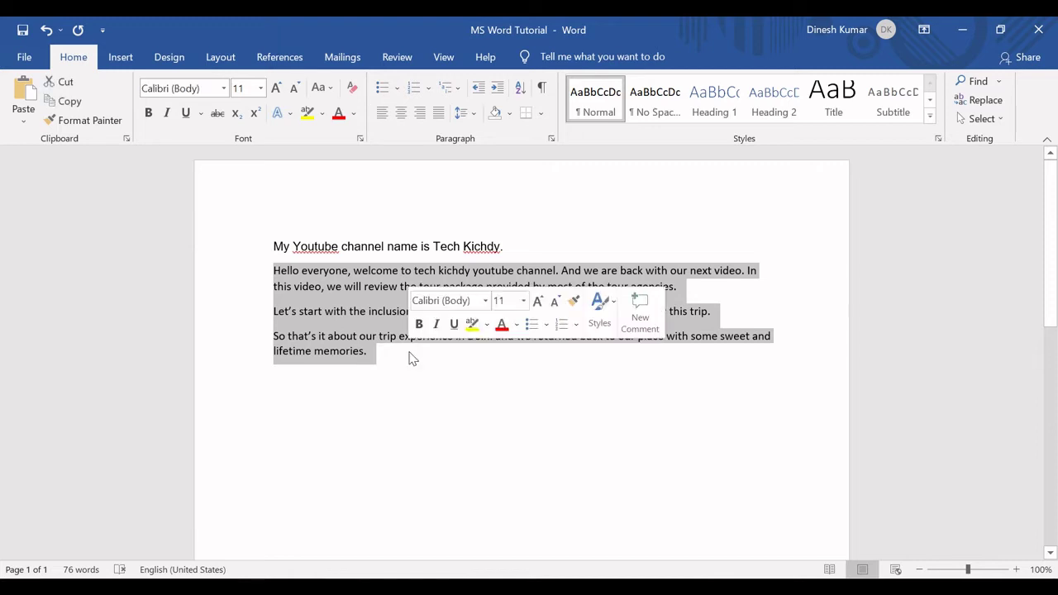
pyautogui.click(224, 87)
pyautogui.click(223, 188)
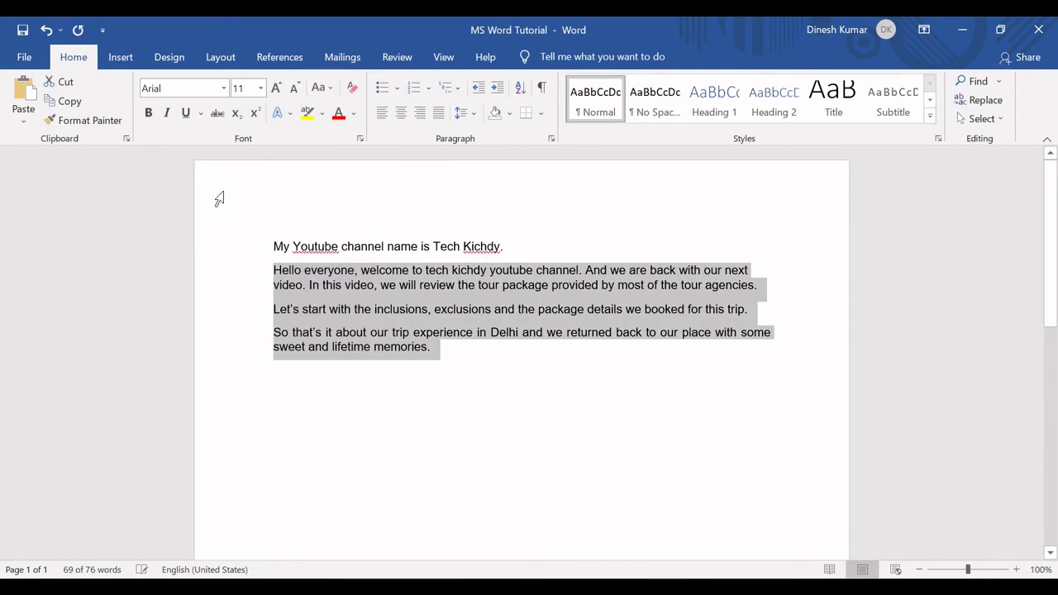
pyautogui.click(460, 359)
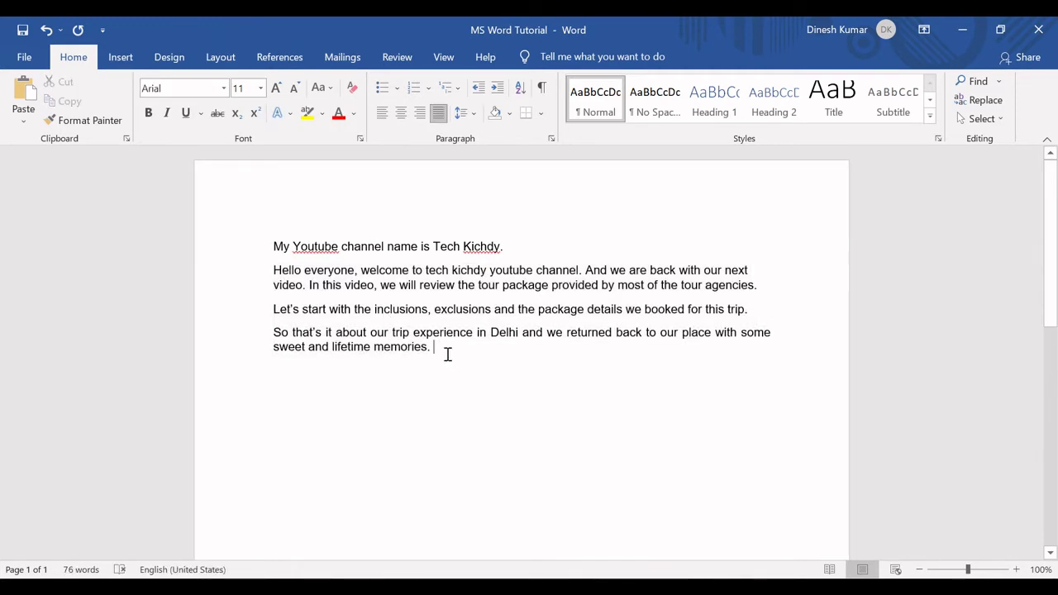
# - Set the font size of all the document's text to 6
pyautogui.moveTo(269, 241); pyautogui.dragTo(451, 349)
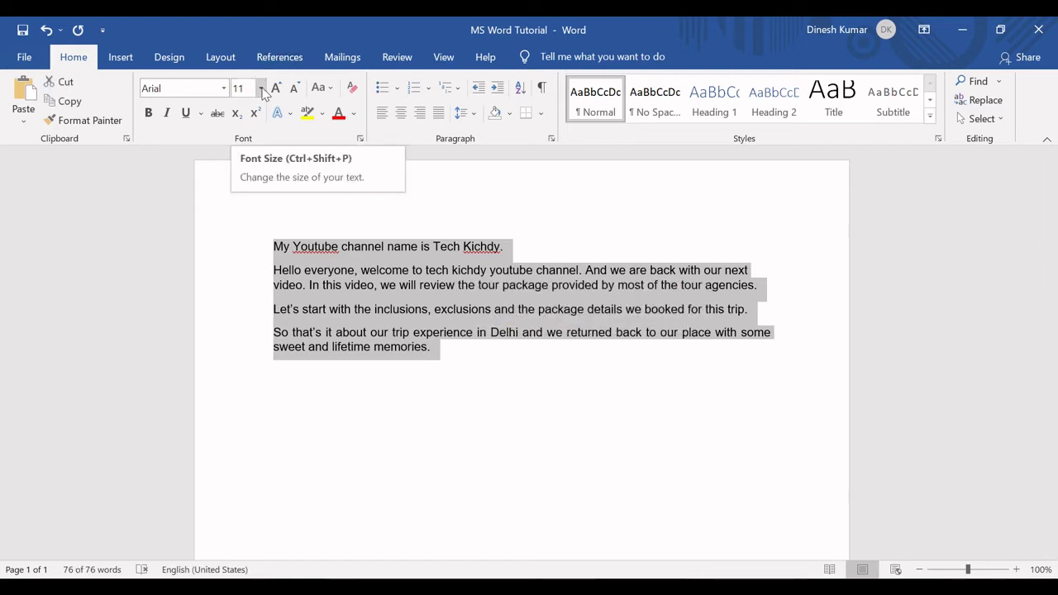
pyautogui.click(261, 88)
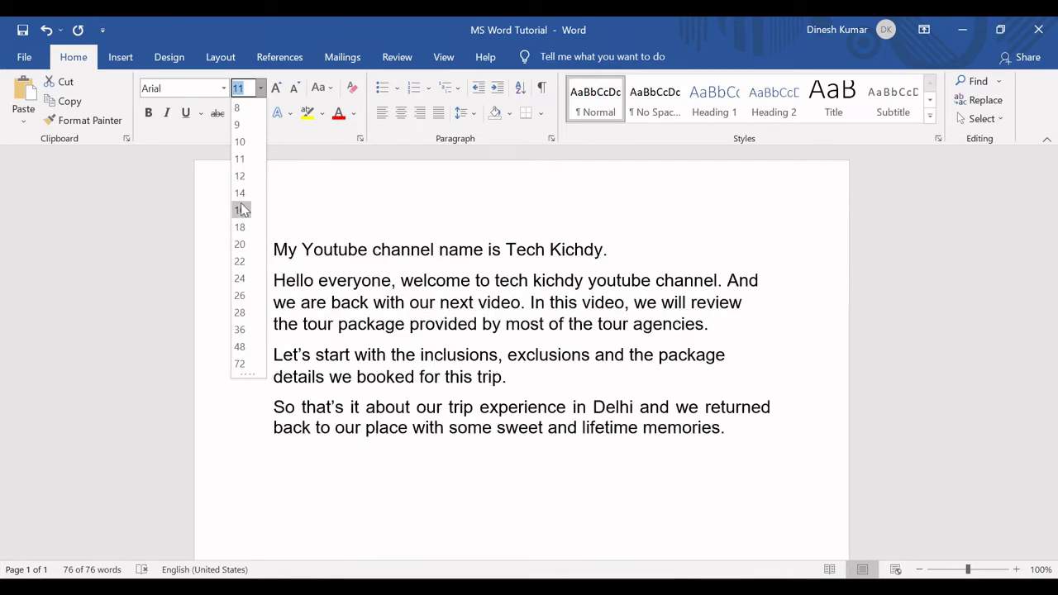
pyautogui.click(243, 89)
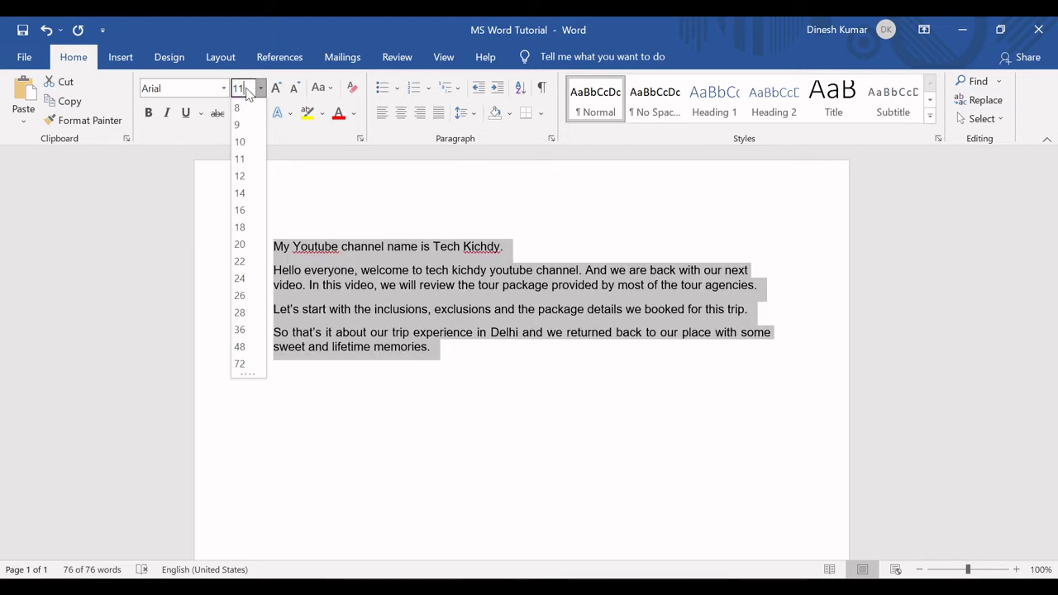
pyautogui.moveTo(249, 91); pyautogui.dragTo(233, 93)
pyautogui.write('6')
pyautogui.press('Return')
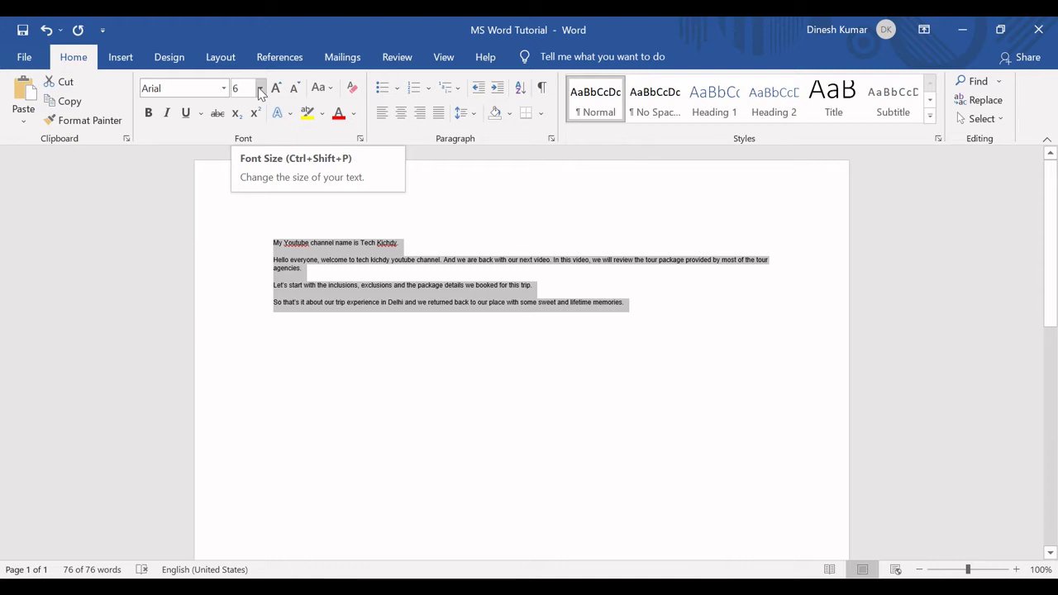
# - Try font size 33 on all the selected text and set it back to 11
pyautogui.click(259, 88)
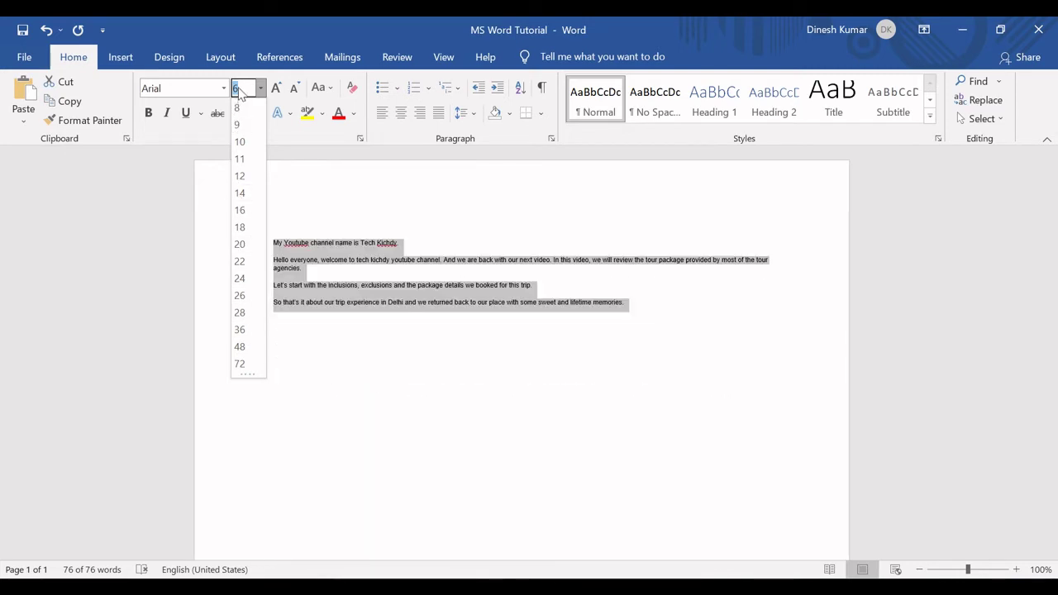
pyautogui.write('33')
pyautogui.press('Return')
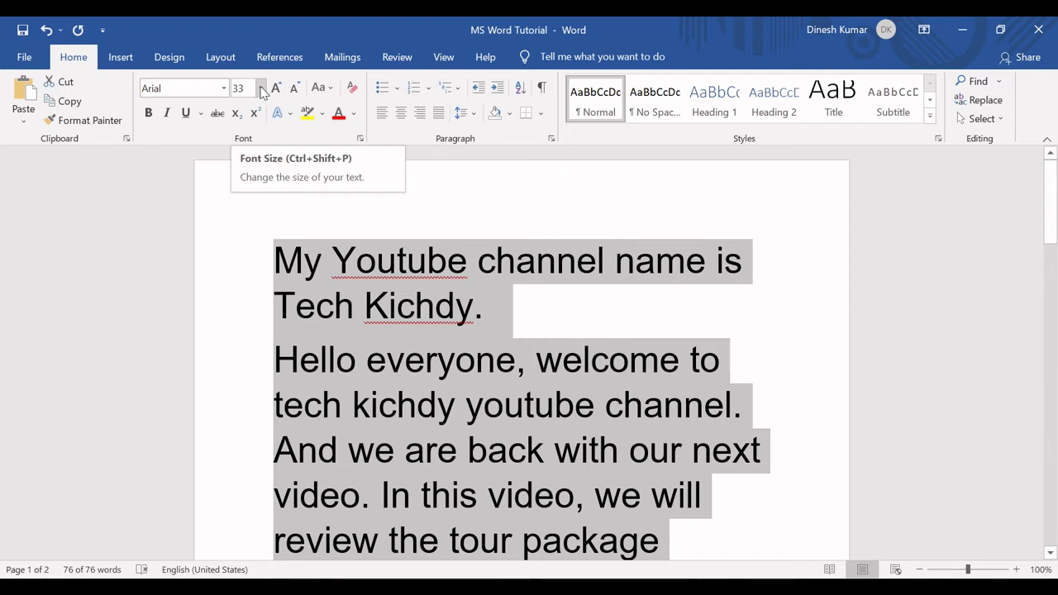
pyautogui.click(261, 88)
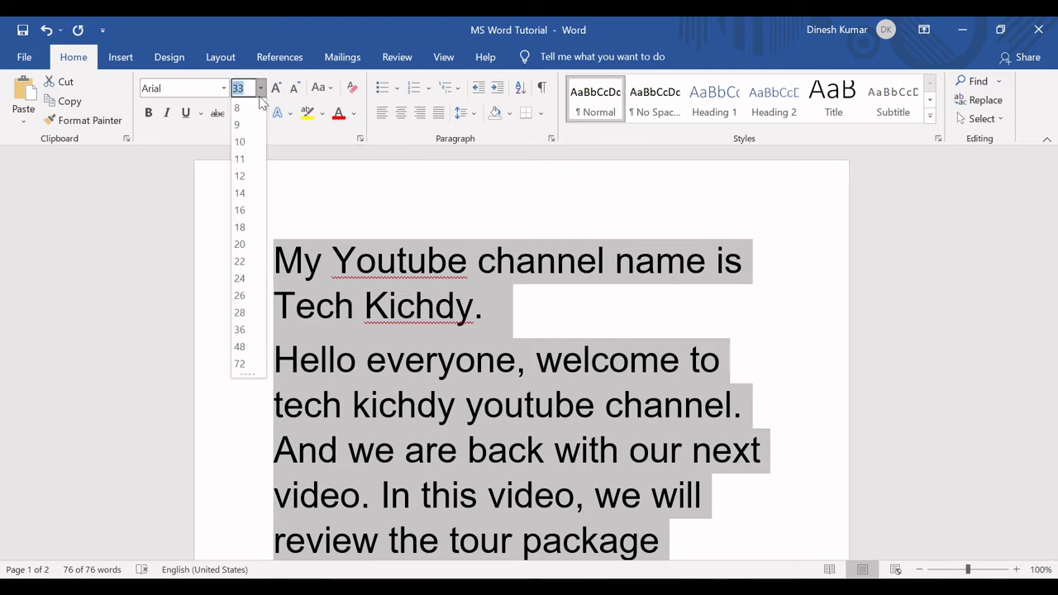
pyautogui.click(247, 156)
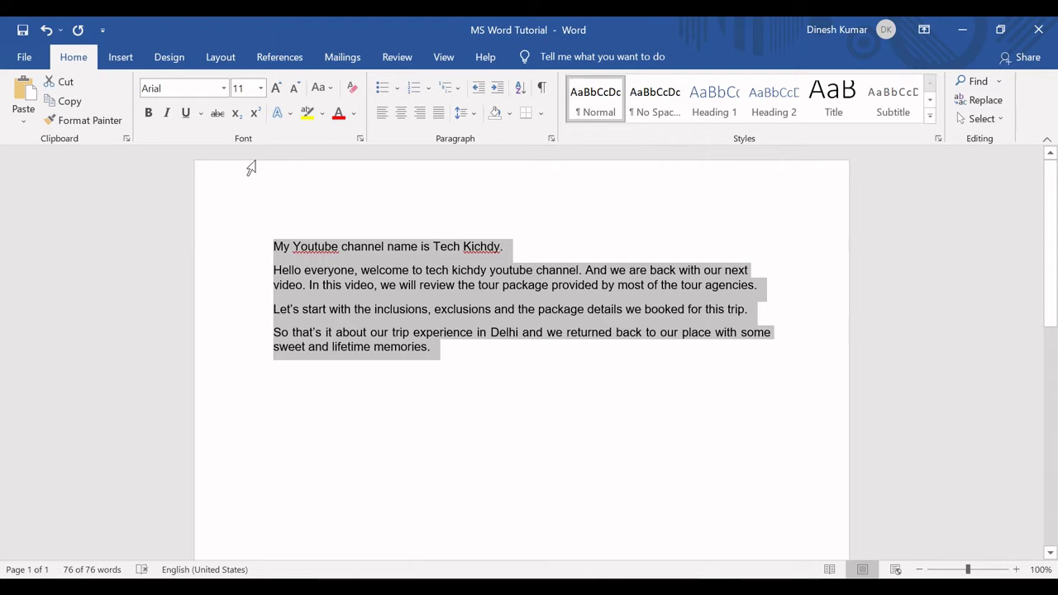
# - Try increasing all the document text's font size to 14 and decreasing it to 10, and return it to 11
pyautogui.click(440, 350)
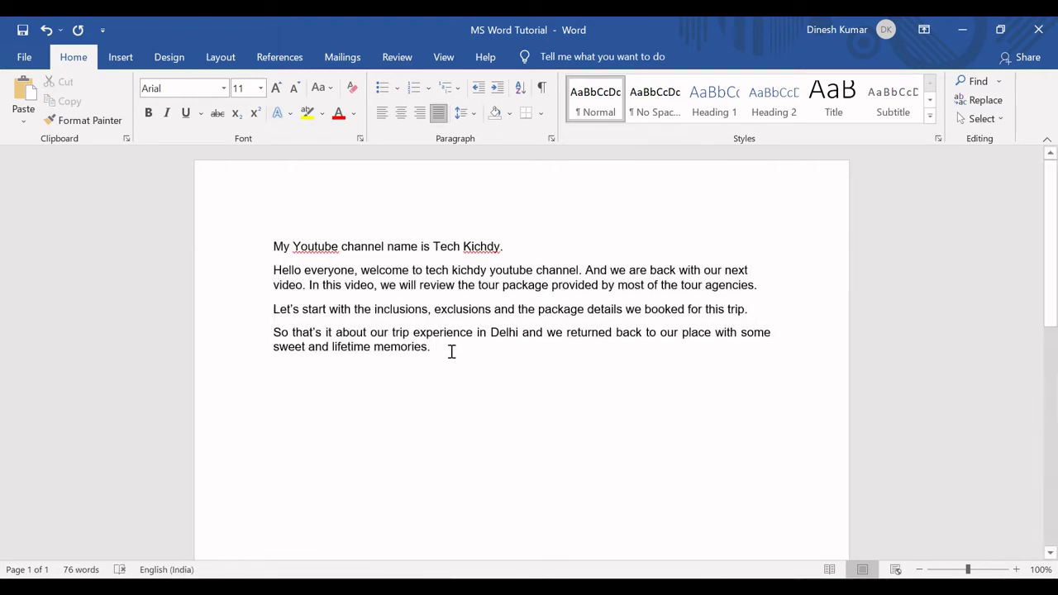
pyautogui.moveTo(438, 352); pyautogui.dragTo(277, 261)
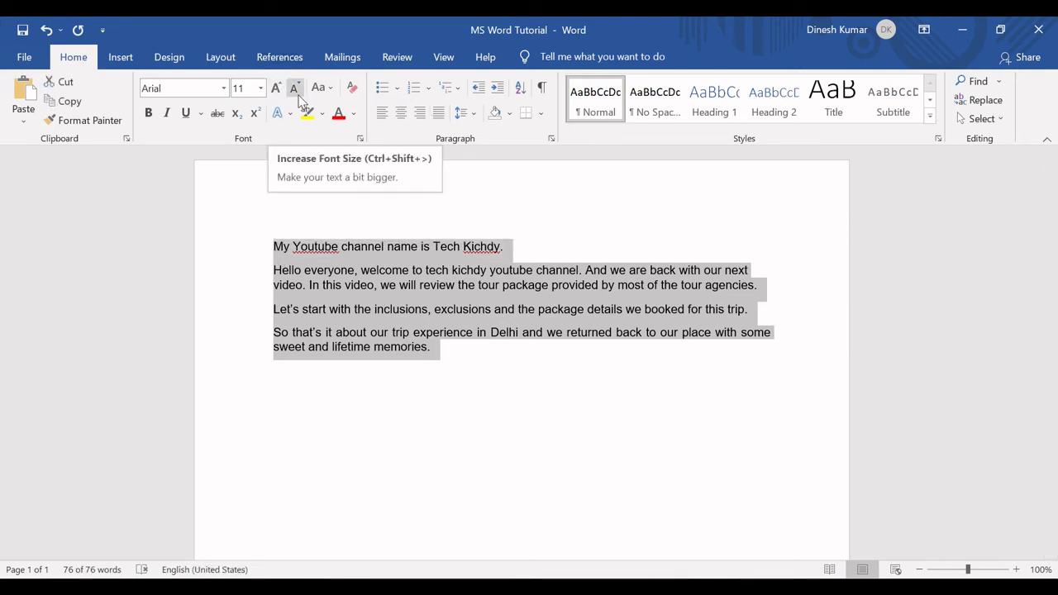
pyautogui.click(274, 88)
pyautogui.click(275, 88)
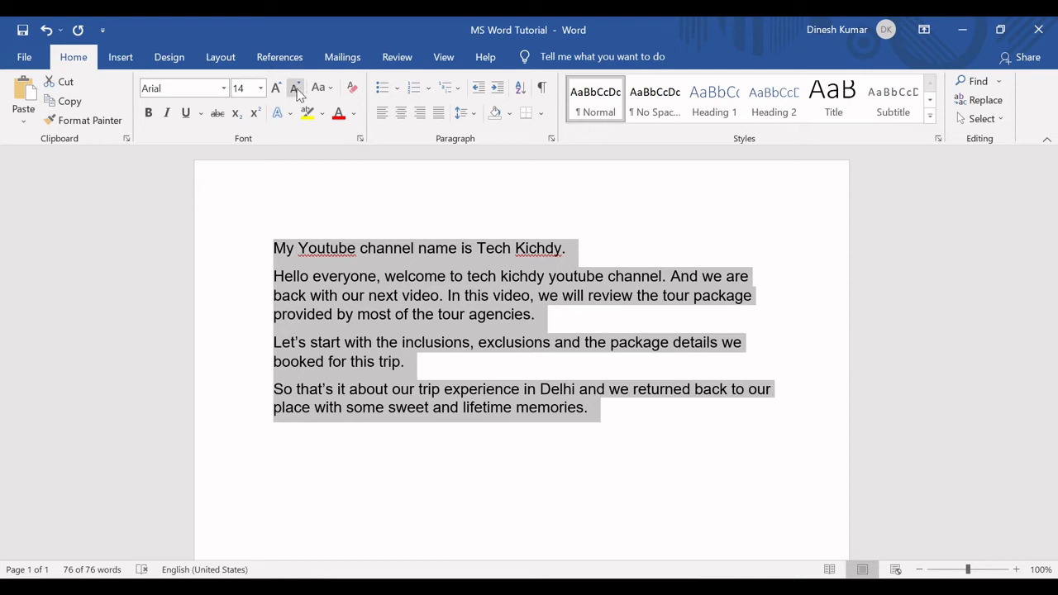
pyautogui.click(295, 89)
pyautogui.click(295, 89)
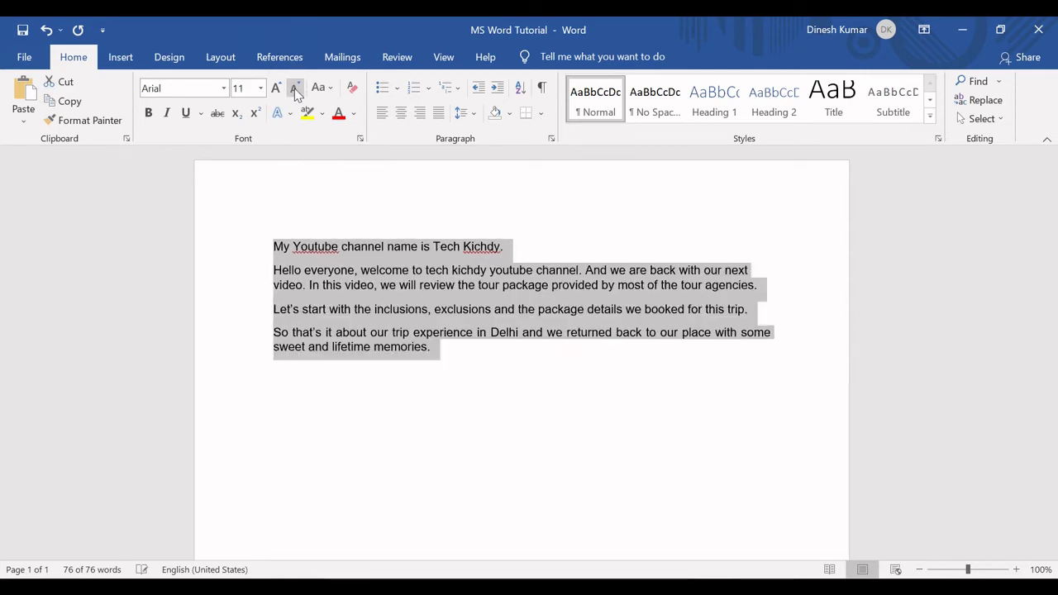
pyautogui.click(295, 88)
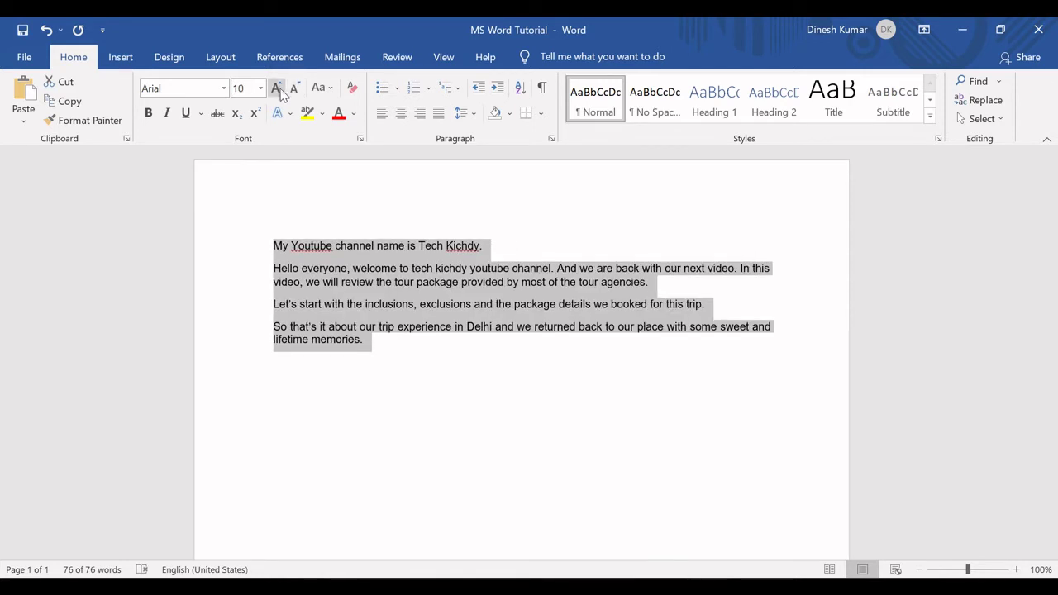
pyautogui.click(277, 89)
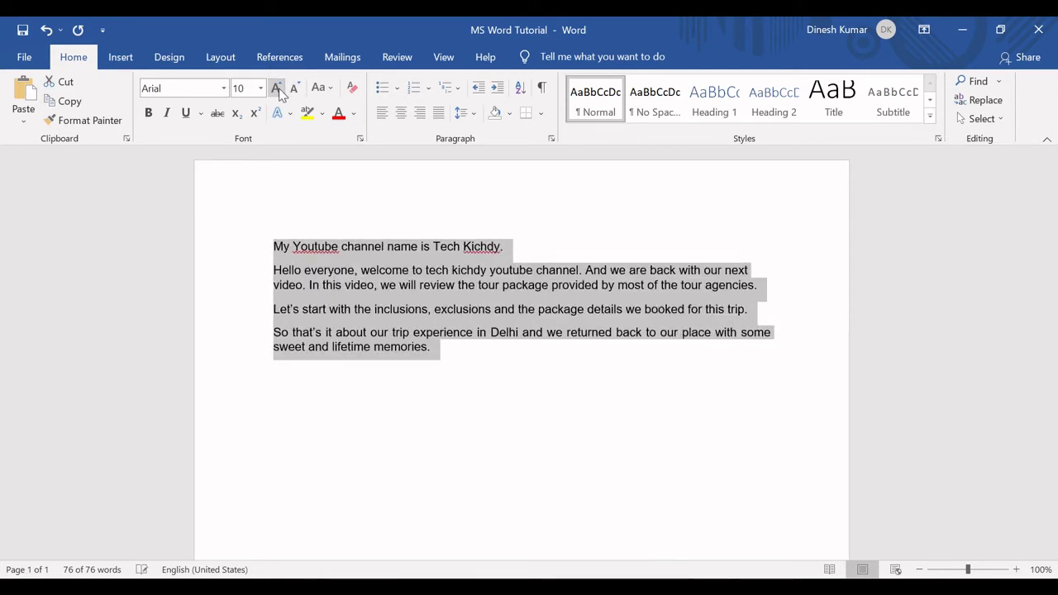
pyautogui.click(441, 355)
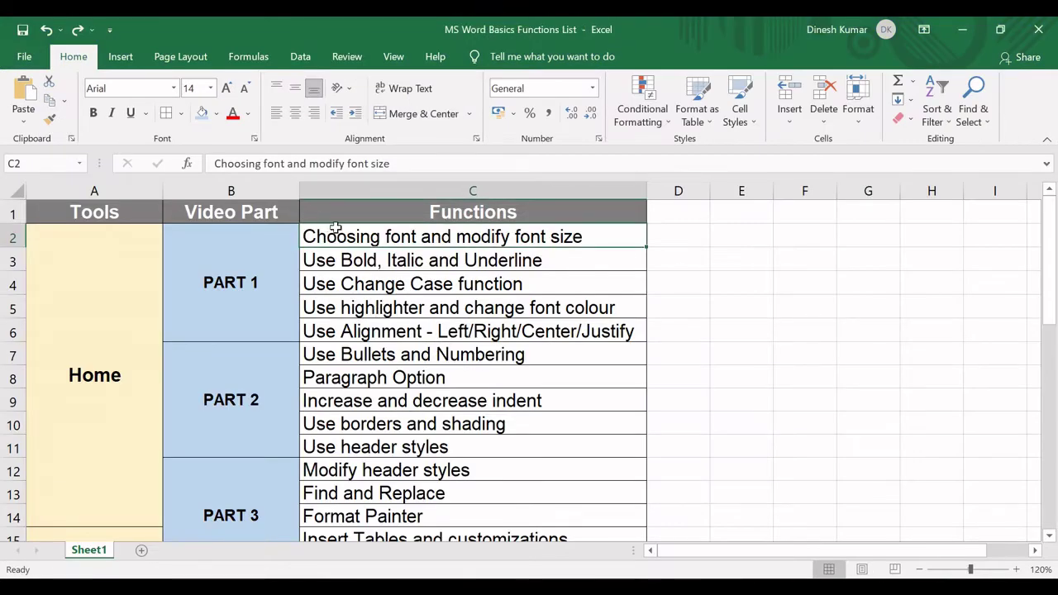
# - Fill the "Choosing font and modify font size" cell green in the MS Word Basics Functions List workbook in Excel
pyautogui.click(217, 115)
pyautogui.click(258, 245)
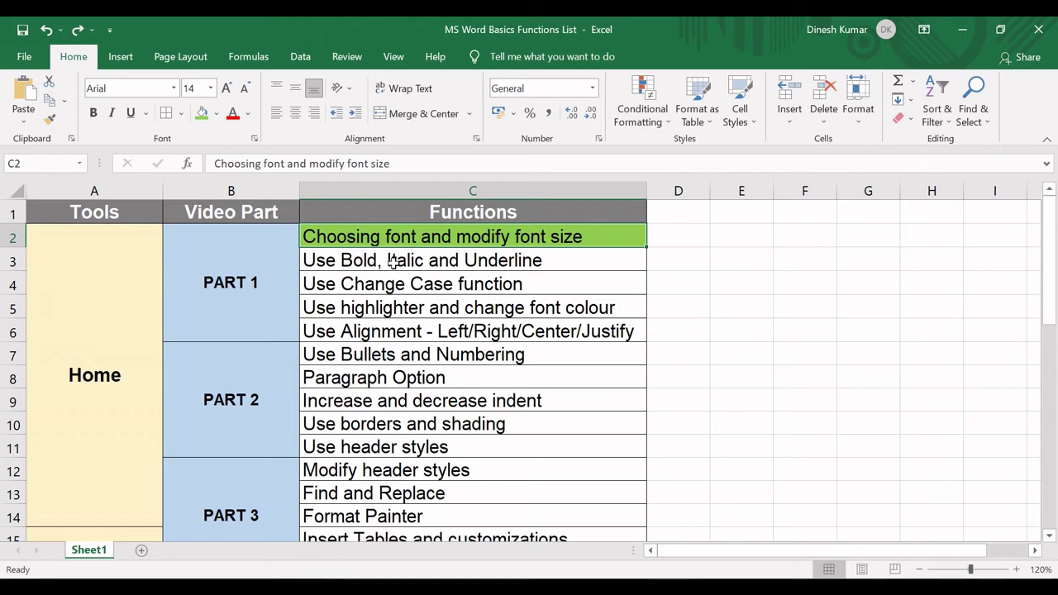
pyautogui.click(569, 261)
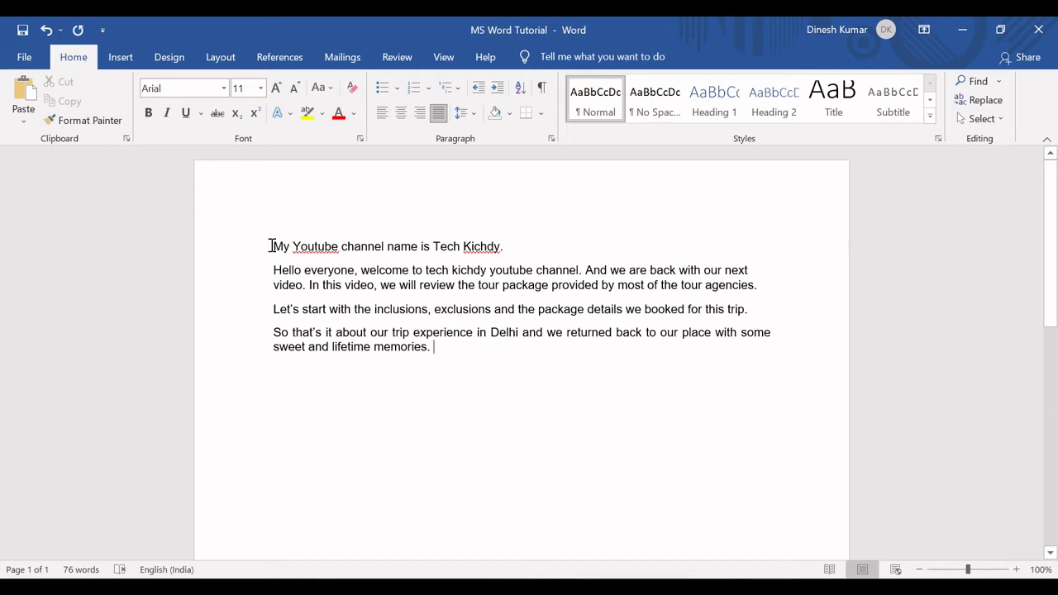
# - In the Word document, make the first sentence bold and remove the bold formatting again
pyautogui.moveTo(270, 245); pyautogui.dragTo(517, 249)
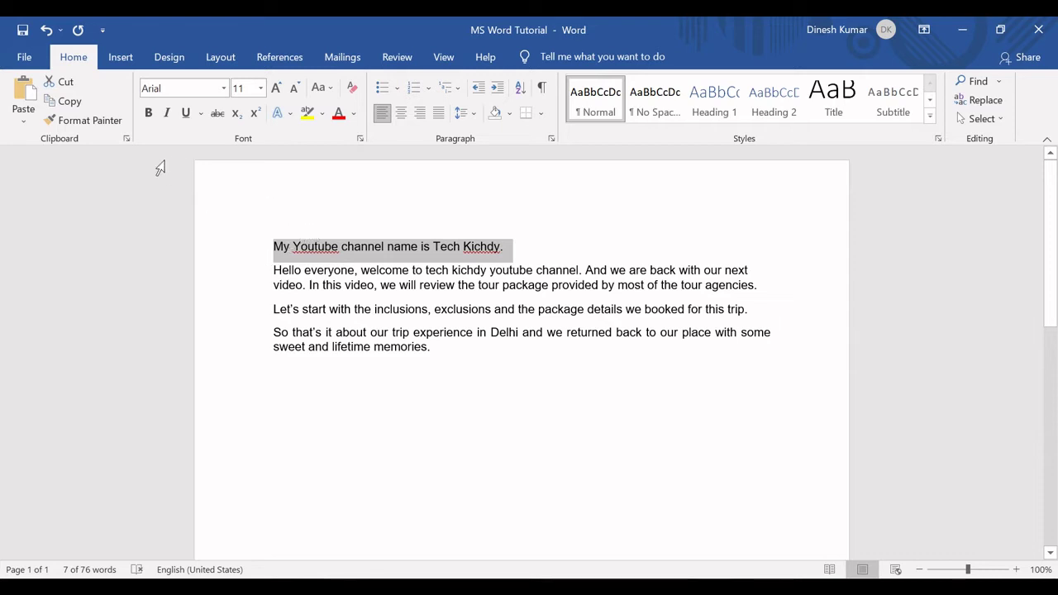
pyautogui.click(149, 113)
pyautogui.click(271, 248)
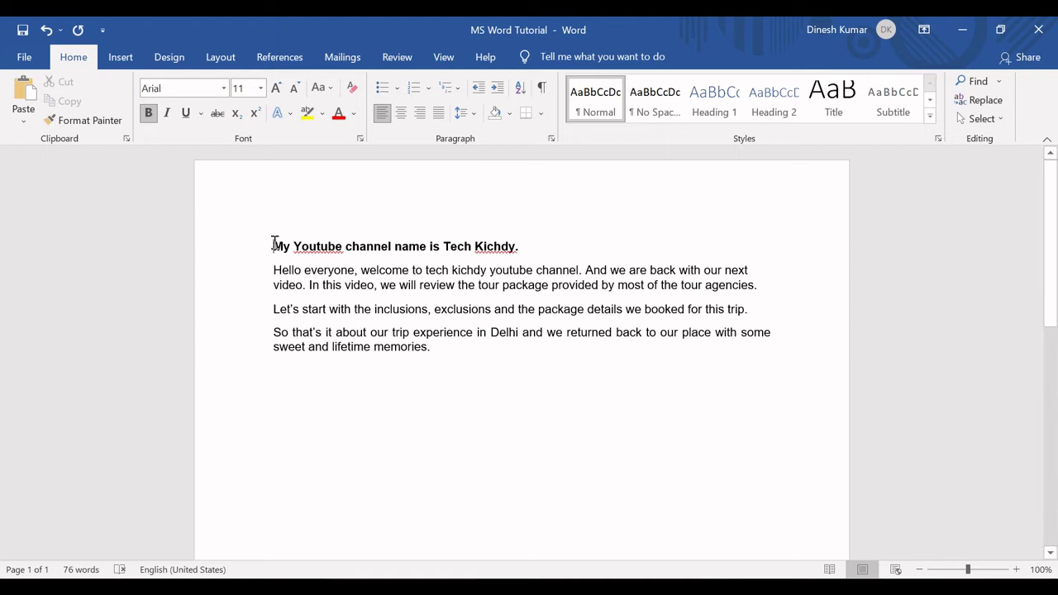
pyautogui.moveTo(272, 245); pyautogui.dragTo(520, 245)
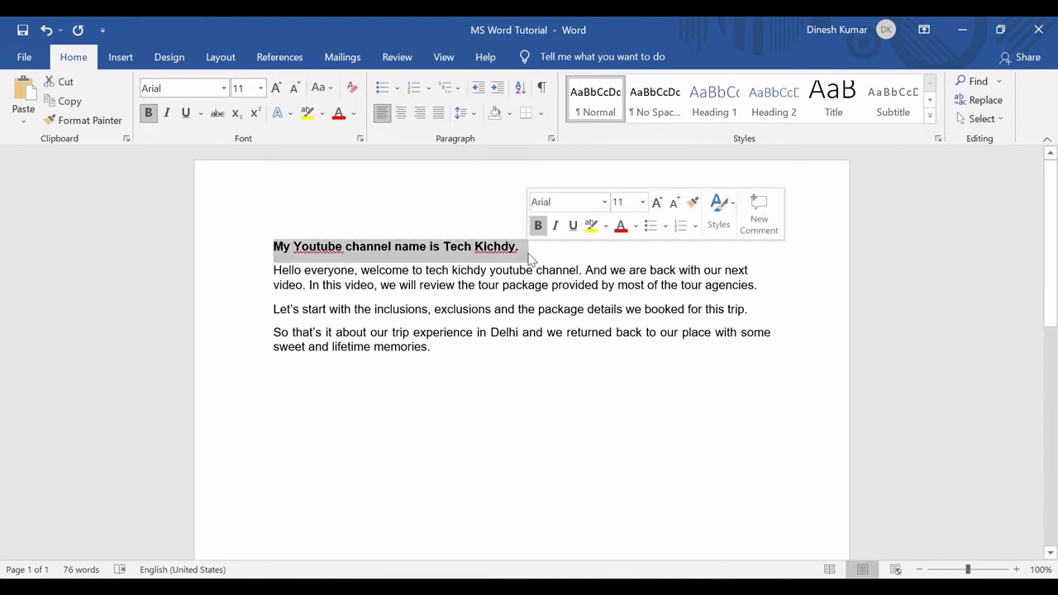
pyautogui.click(149, 115)
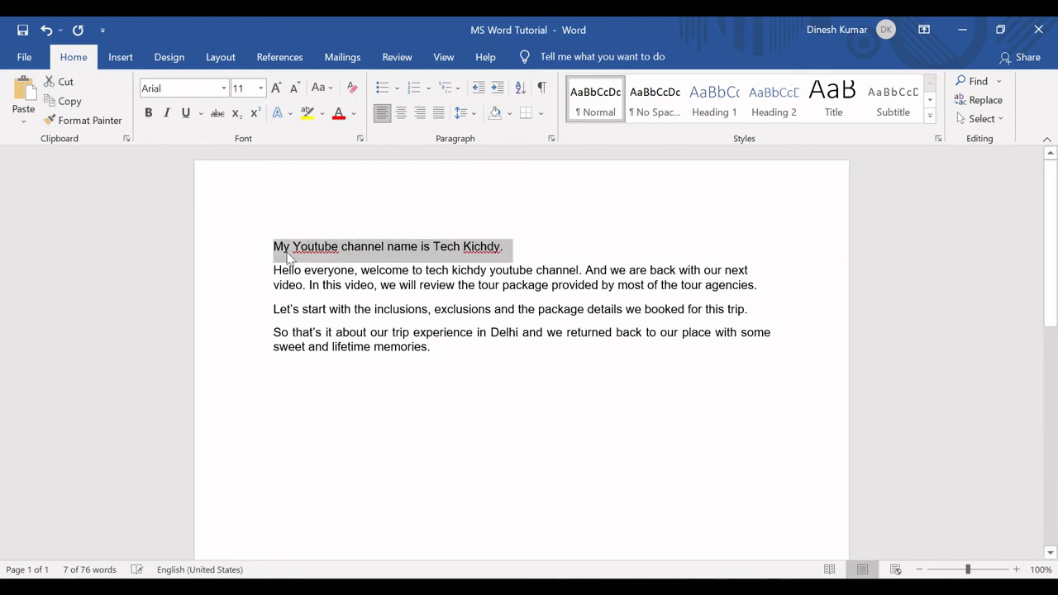
# - Make the first sentence italic and remove the italic formatting again
pyautogui.click(167, 116)
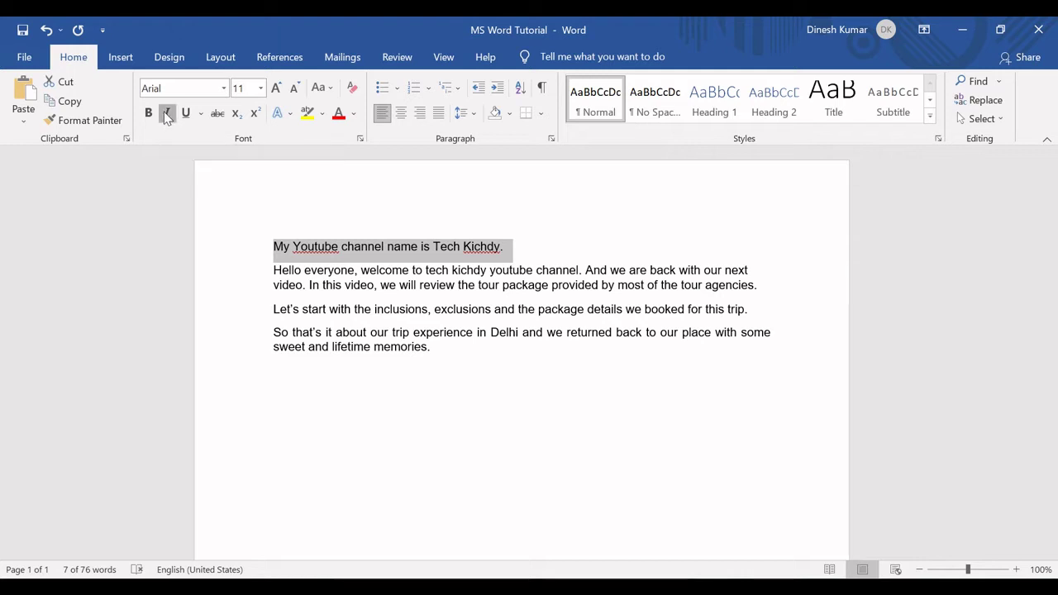
pyautogui.click(277, 249)
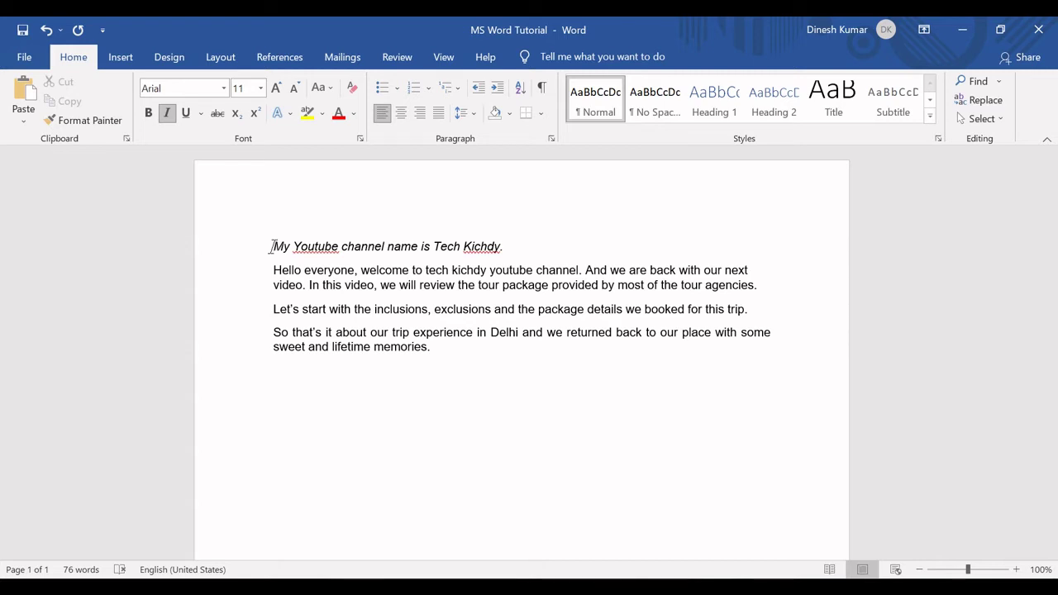
pyautogui.moveTo(272, 246); pyautogui.dragTo(521, 255)
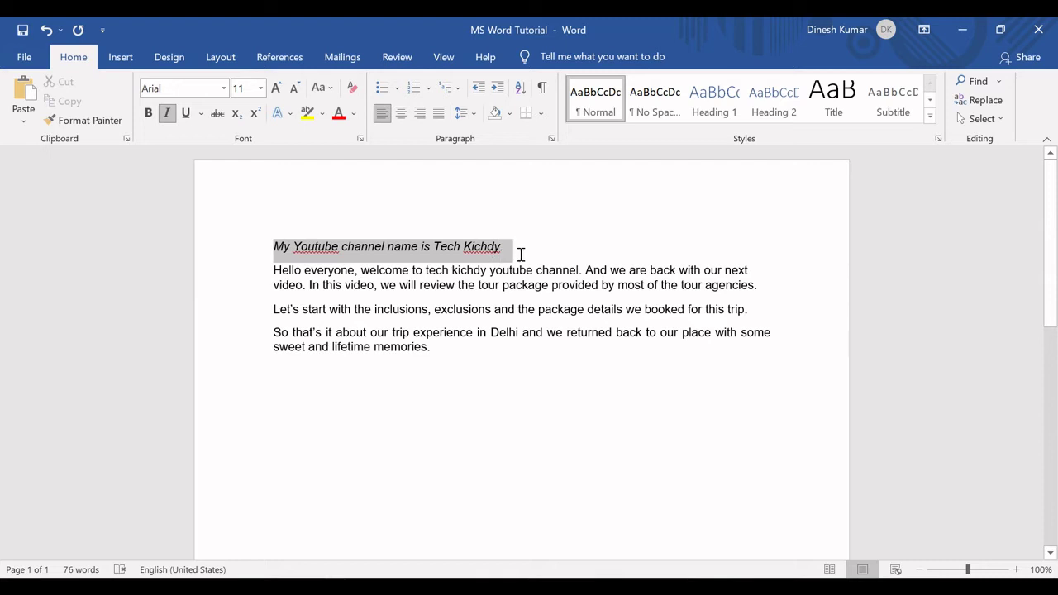
pyautogui.click(166, 113)
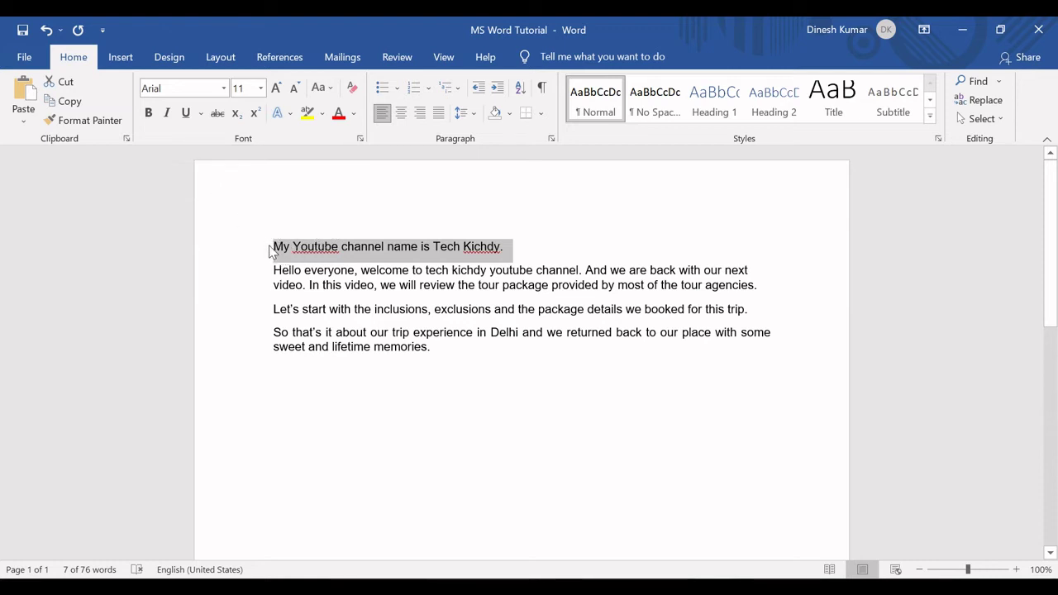
# - Underline the first sentence and insert the underlined heading line "An Introduction:" above it
pyautogui.click(182, 117)
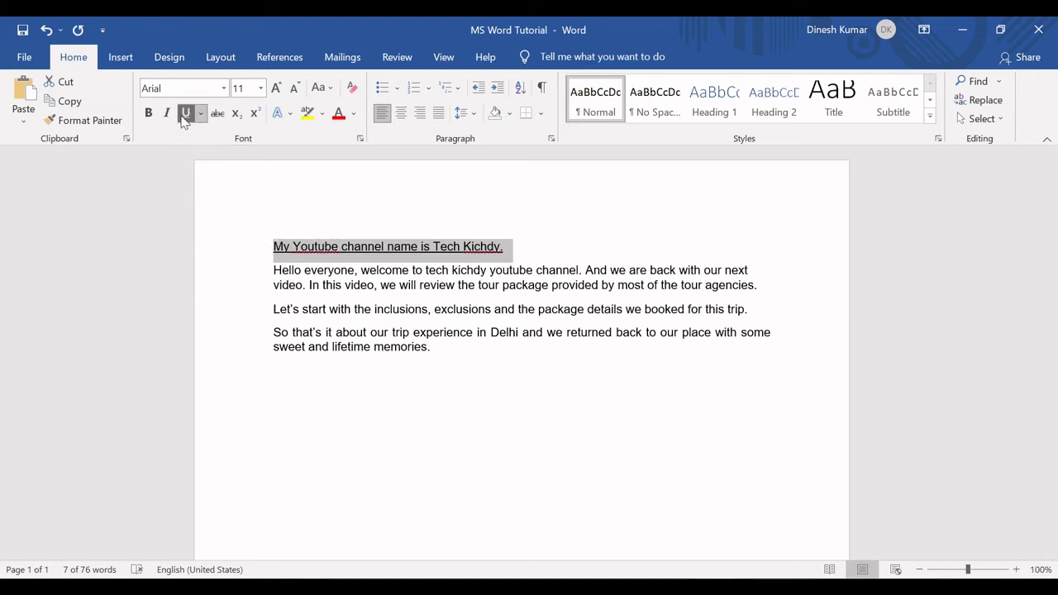
pyautogui.click(513, 245)
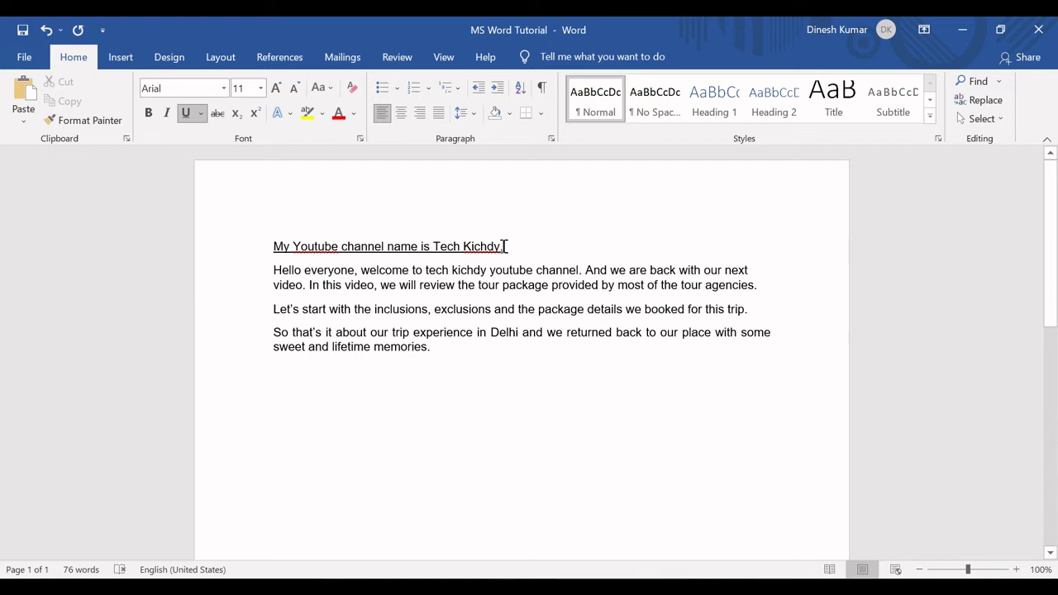
pyautogui.click(273, 246)
pyautogui.press('Return')
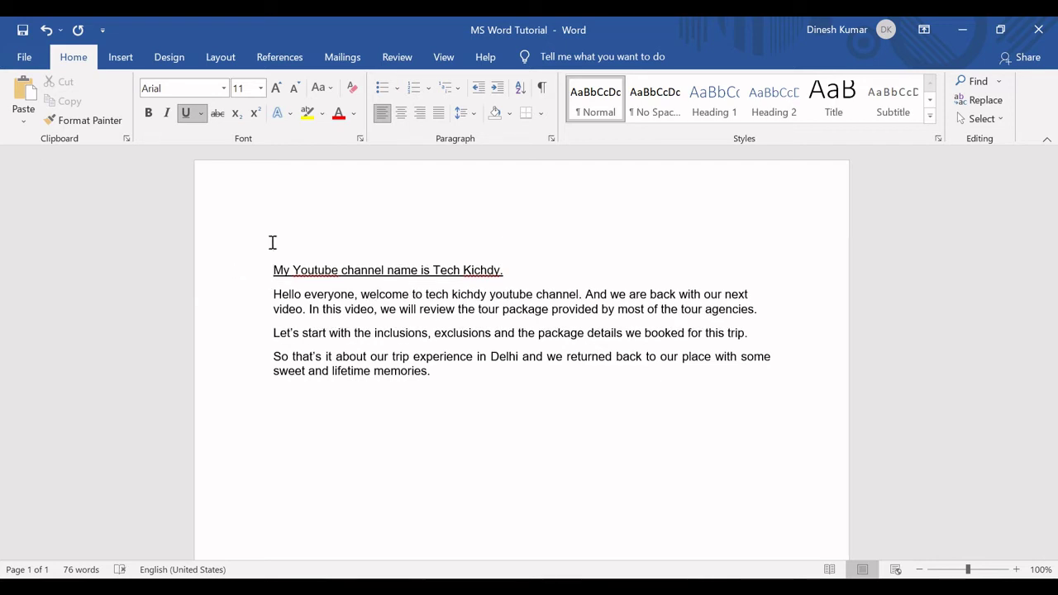
pyautogui.write('An Introduction')
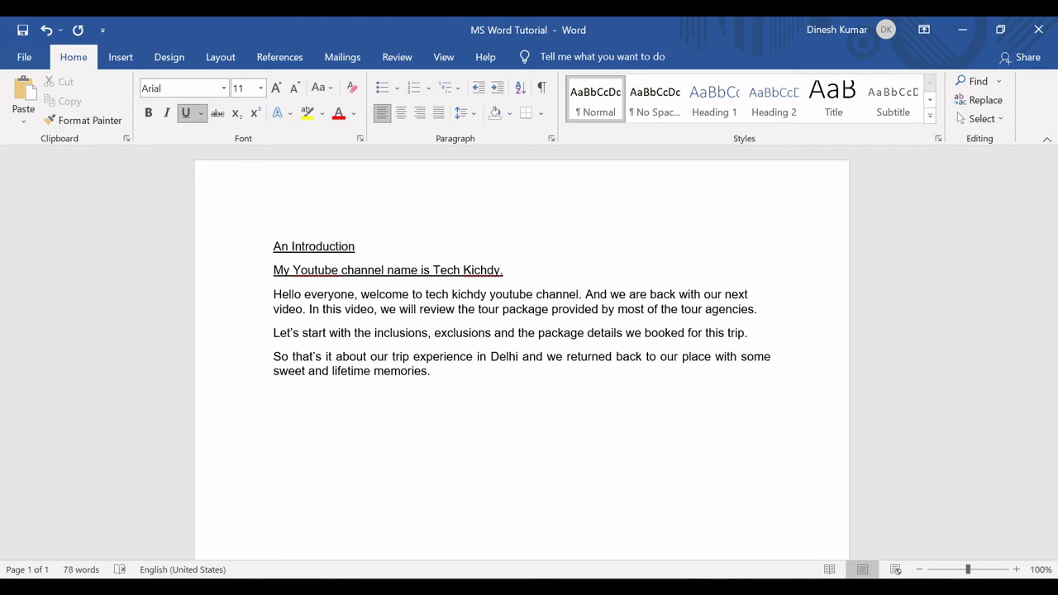
pyautogui.write(':')
# - Remove the underline from the channel name sentence below the "An Introduction:" heading
pyautogui.moveTo(364, 247); pyautogui.dragTo(278, 248)
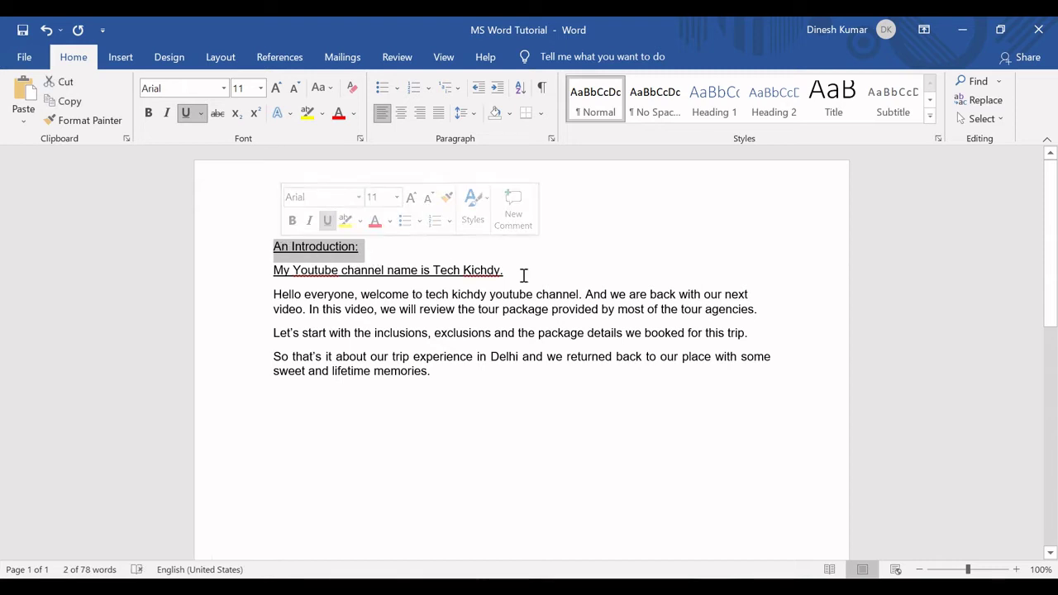
pyautogui.moveTo(509, 271); pyautogui.dragTo(262, 274)
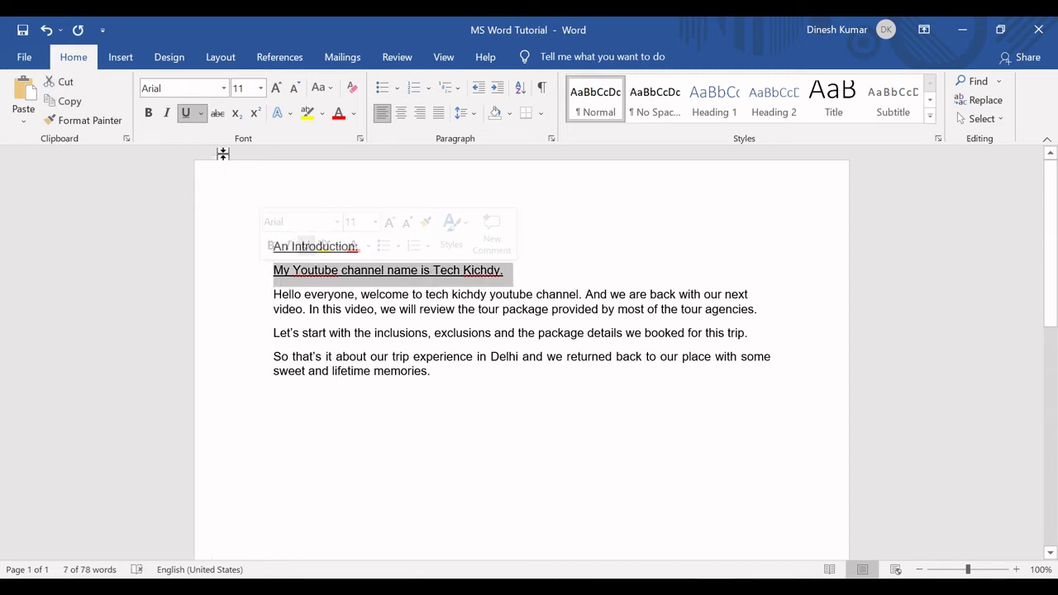
pyautogui.click(186, 114)
pyautogui.click(522, 356)
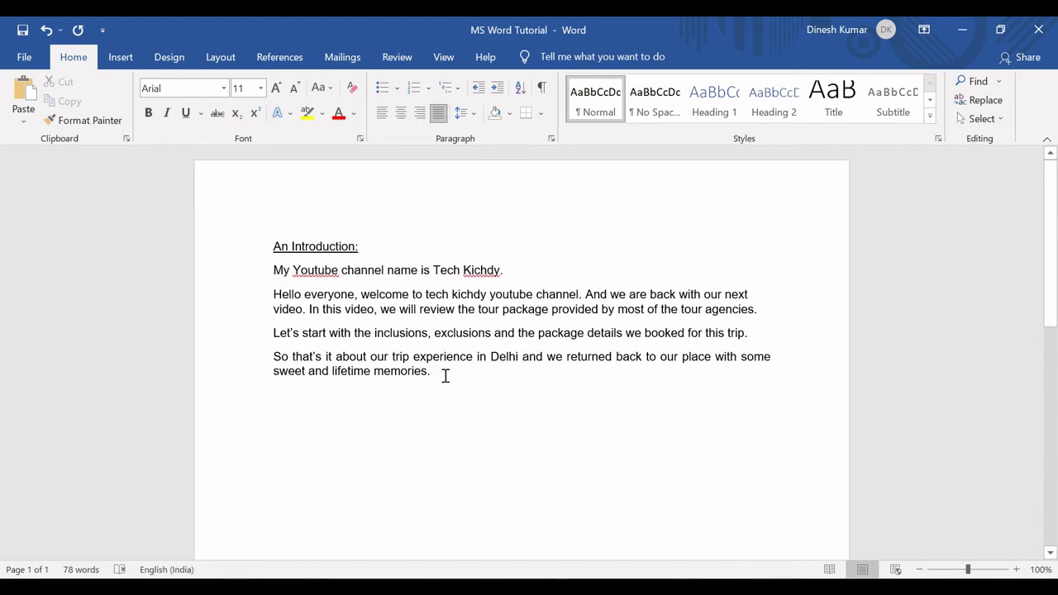
# - Switch to Excel, fill the "Use Bold, Italic and Underline" cell green, and return to the Word document
pyautogui.hotkey('alt', 'Tab')
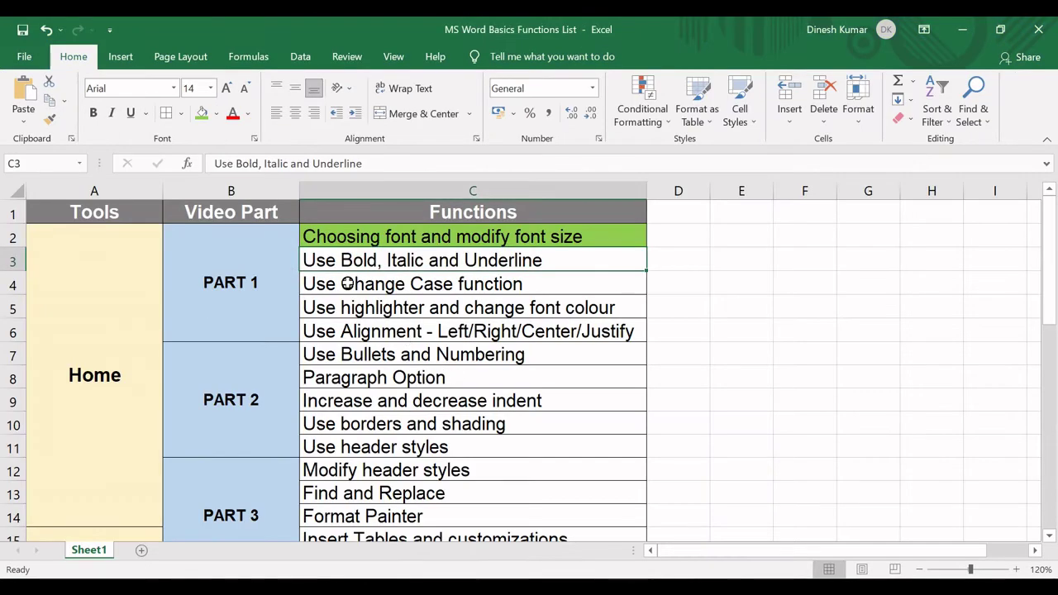
pyautogui.click(204, 117)
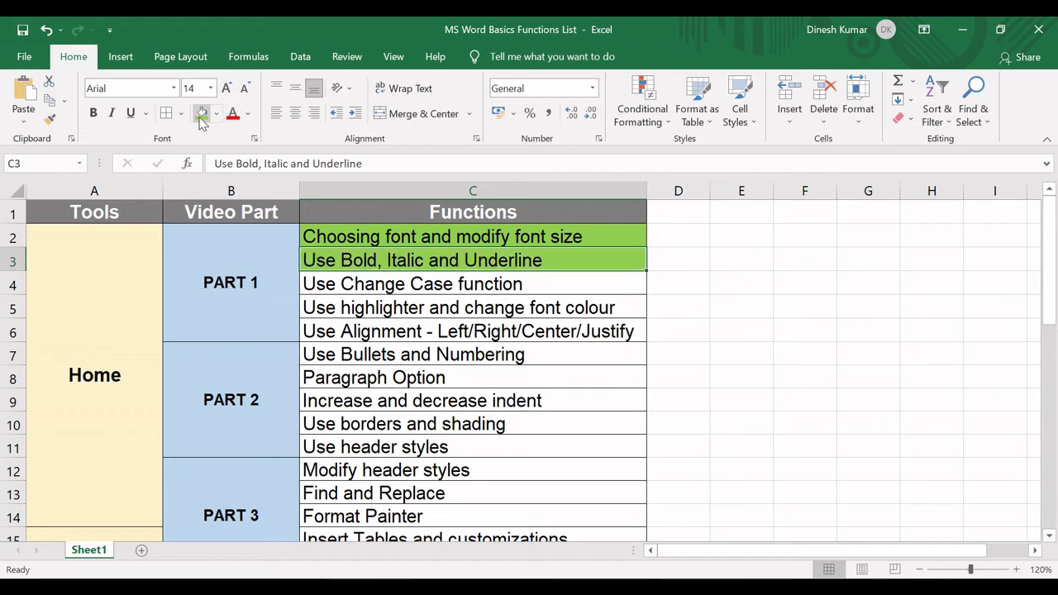
pyautogui.click(392, 281)
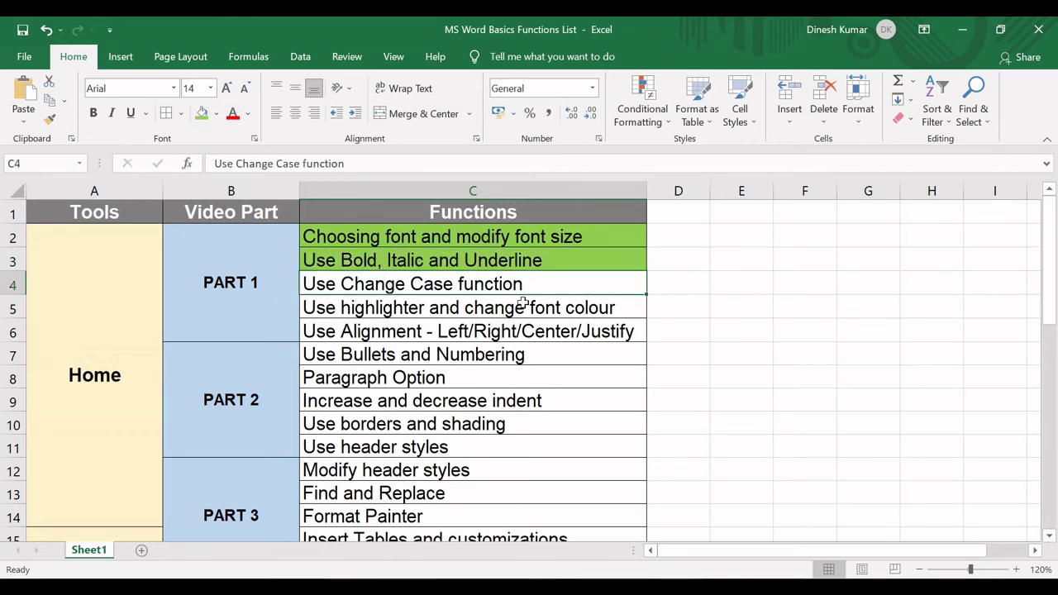
pyautogui.hotkey('alt', 'Tab')
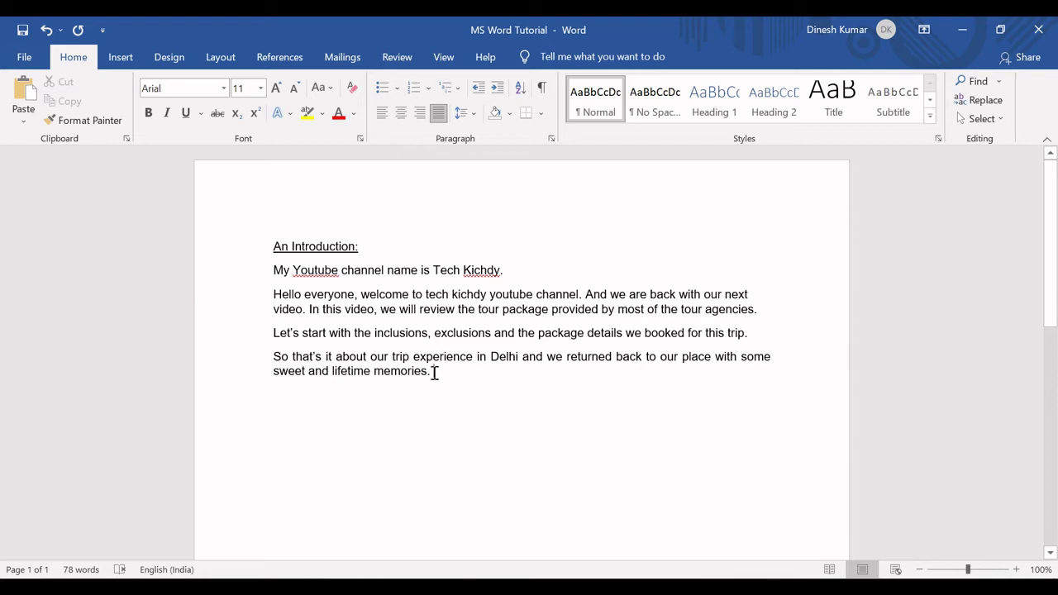
# - Delete the "An Introduction:" heading line from the start of the document
pyautogui.moveTo(430, 371); pyautogui.dragTo(272, 275)
pyautogui.moveTo(363, 252); pyautogui.dragTo(220, 248)
pyautogui.press('Delete')
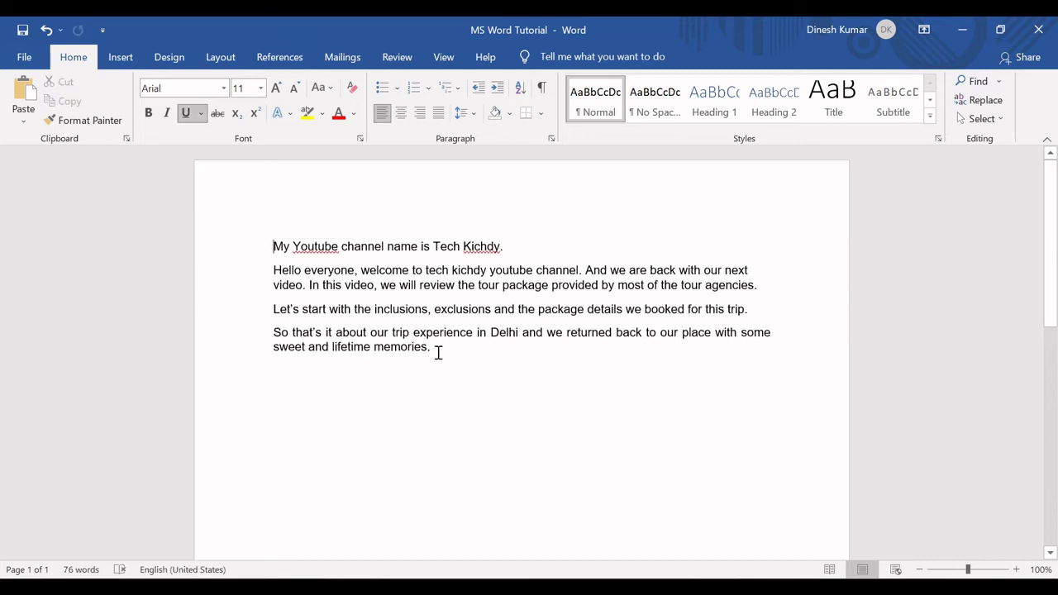
# - Examine the available Change Case options with all the document's text selected, without applying any
pyautogui.moveTo(436, 350); pyautogui.dragTo(275, 255)
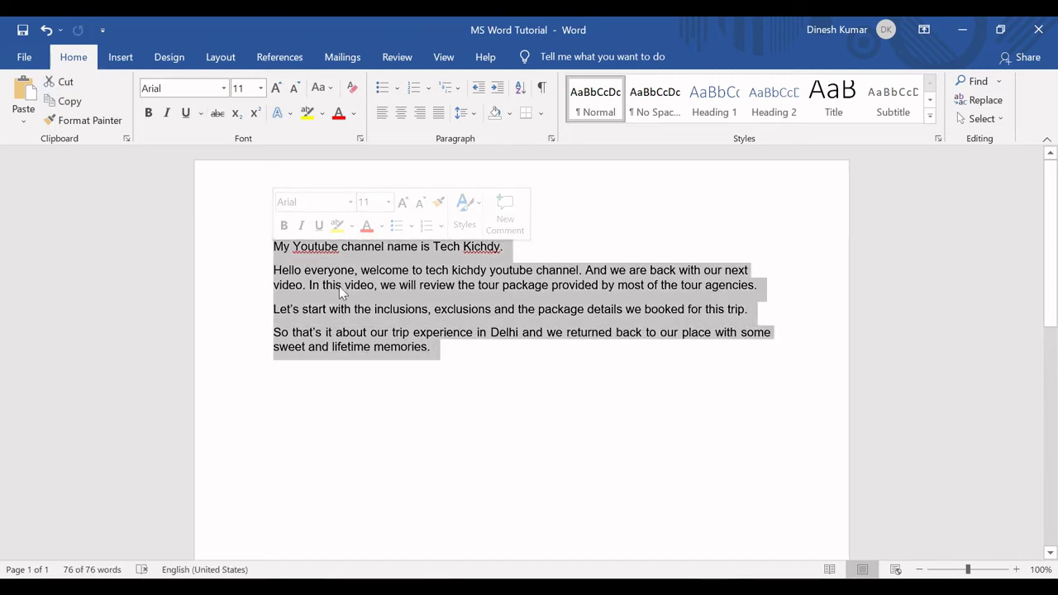
pyautogui.click(332, 89)
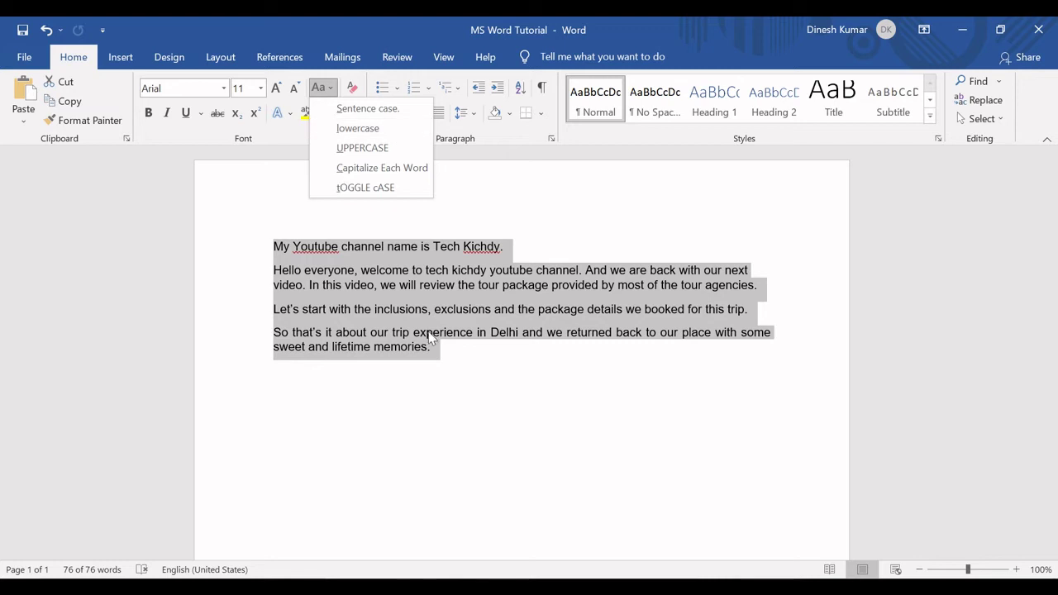
pyautogui.press('Escape')
pyautogui.click(281, 252)
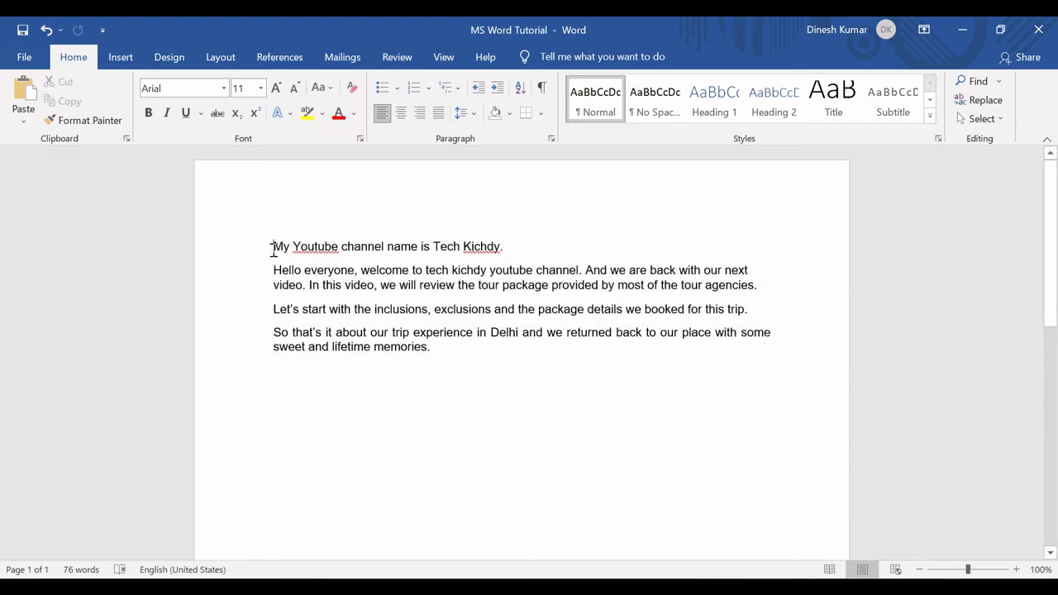
# - Change the case of the first sentence to lowercase
pyautogui.moveTo(272, 248); pyautogui.dragTo(511, 251)
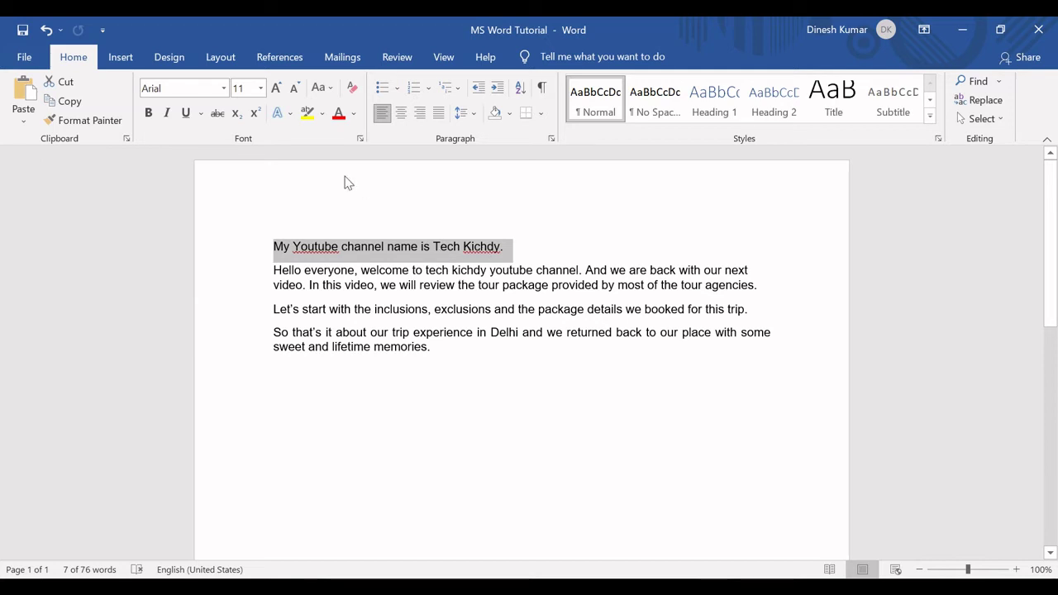
pyautogui.click(325, 89)
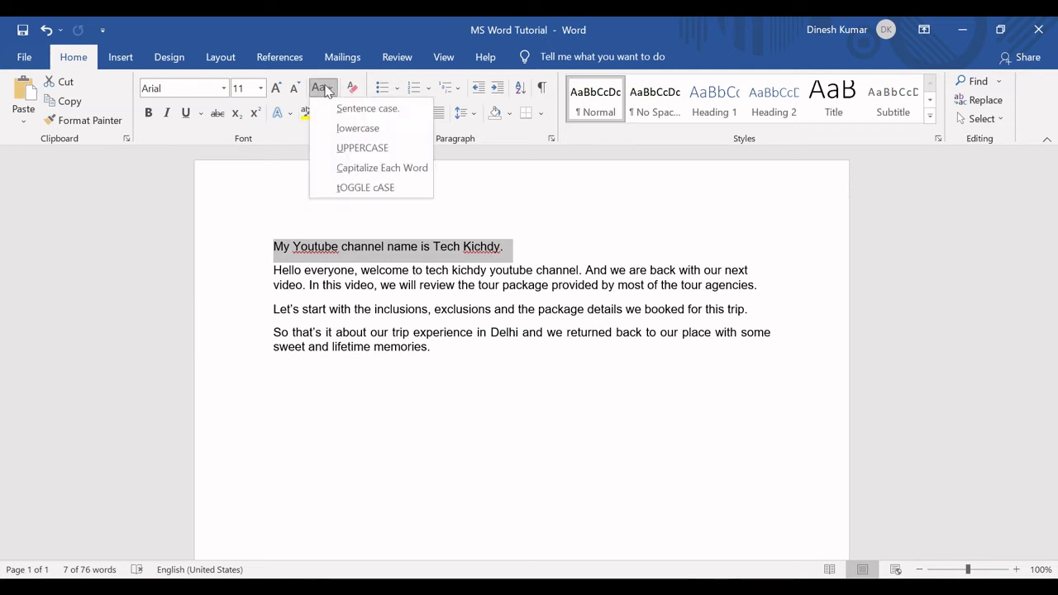
pyautogui.click(356, 129)
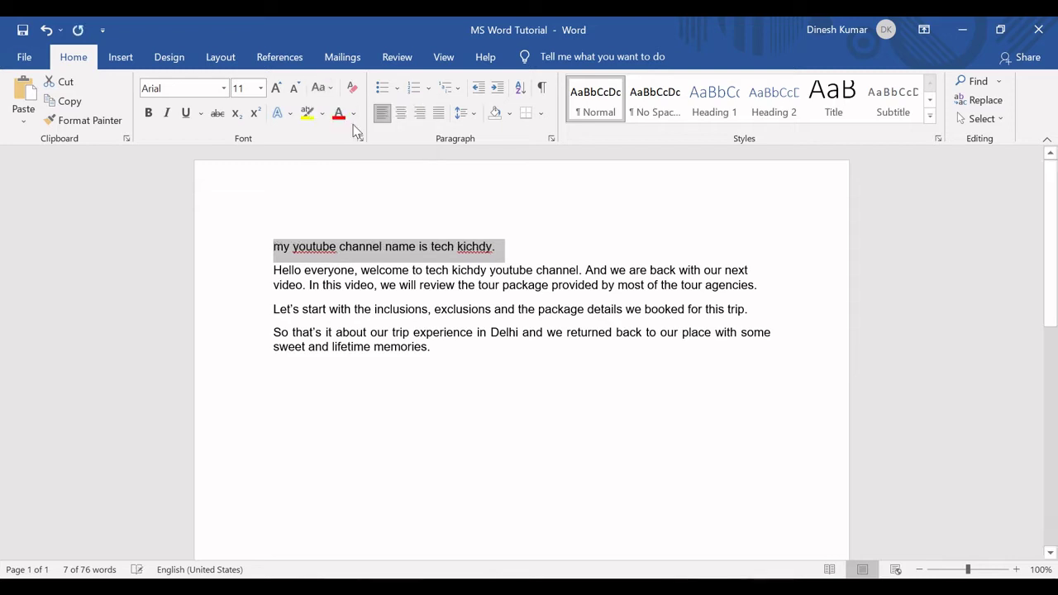
# - Change the case of the document's first sentence to UPPERCASE
pyautogui.click(509, 248)
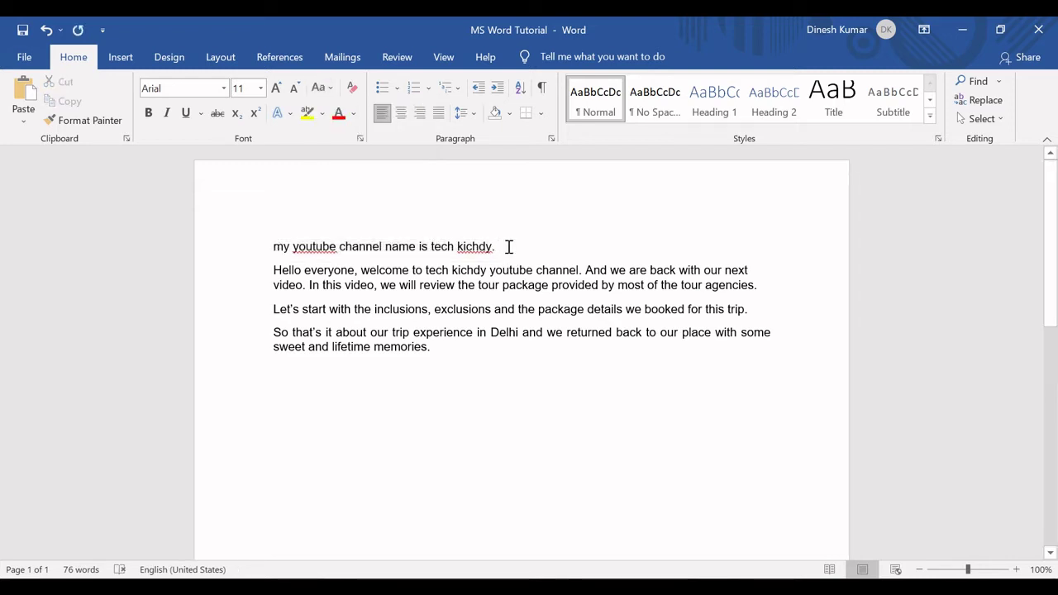
pyautogui.moveTo(496, 246); pyautogui.dragTo(279, 246)
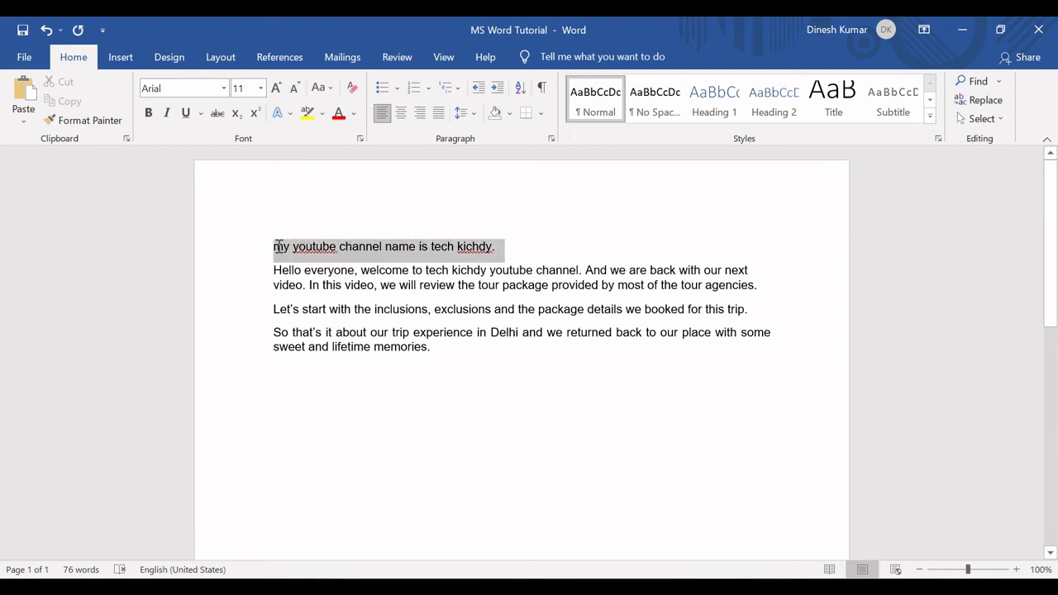
pyautogui.moveTo(280, 246); pyautogui.dragTo(280, 248)
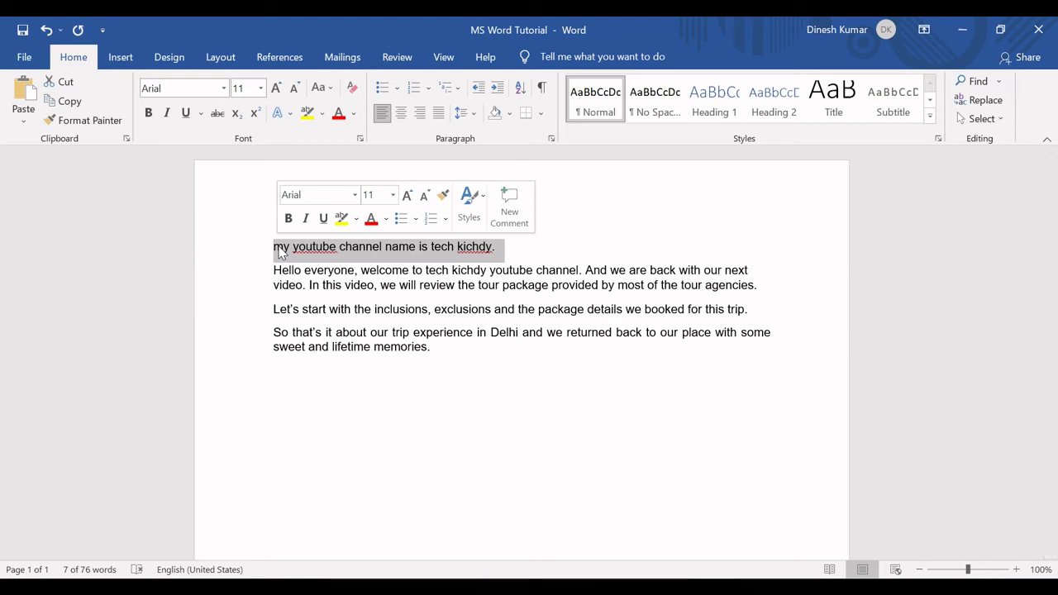
pyautogui.click(513, 242)
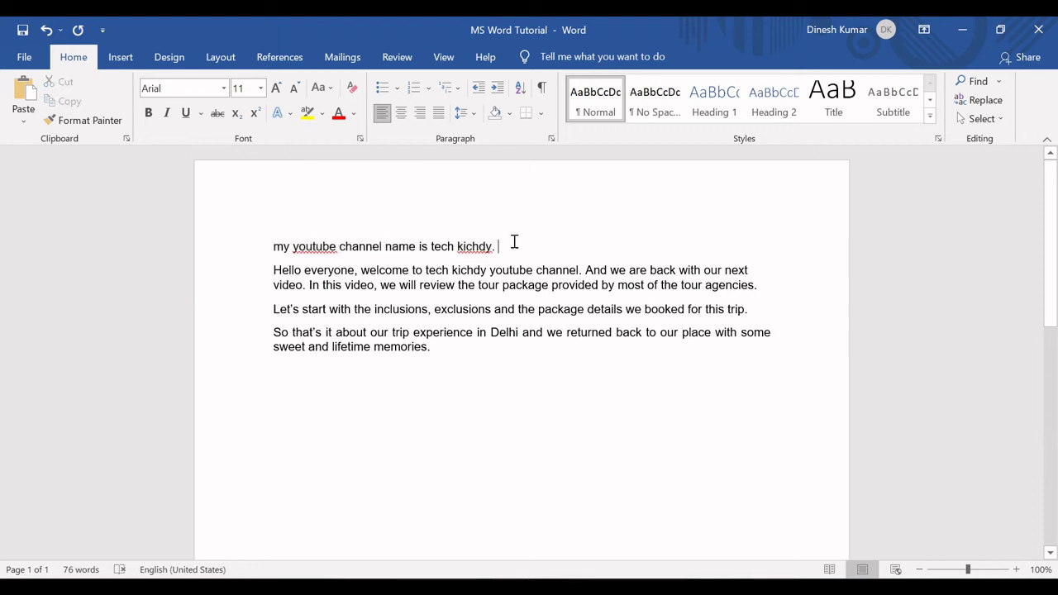
pyautogui.moveTo(495, 248); pyautogui.dragTo(253, 246)
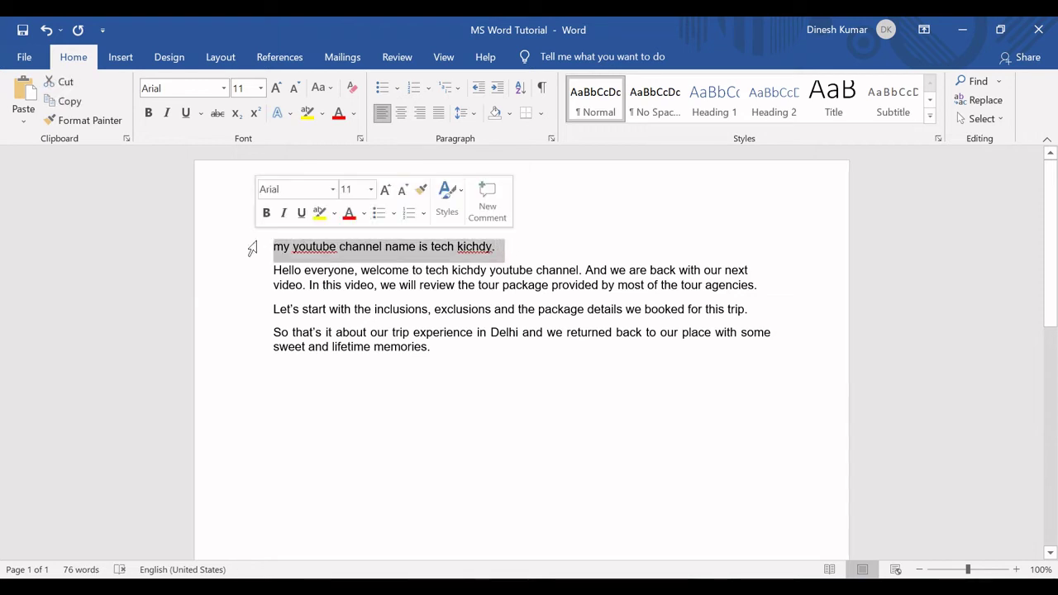
pyautogui.click(327, 88)
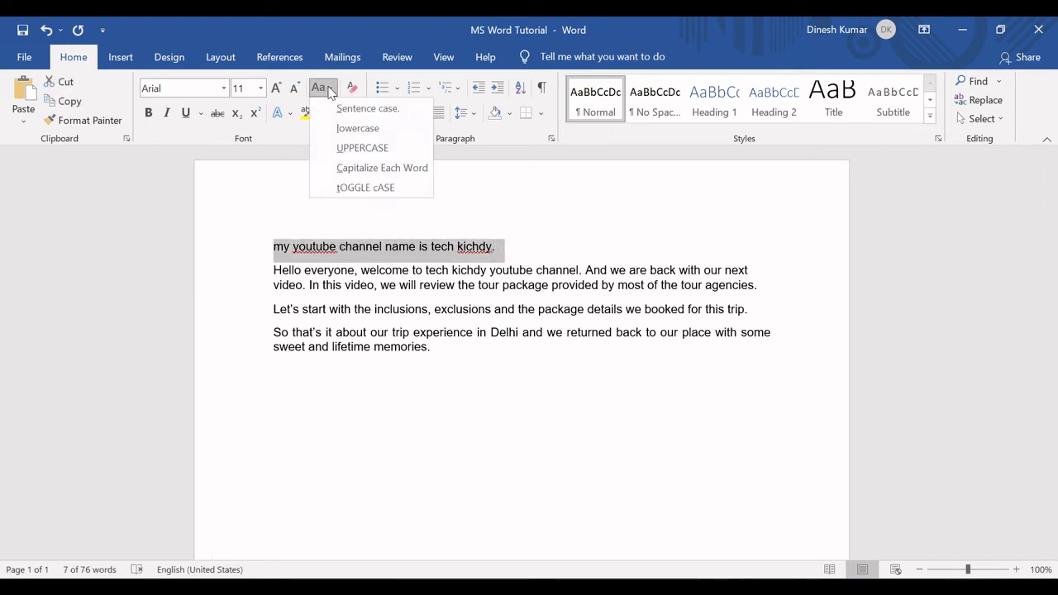
pyautogui.click(349, 151)
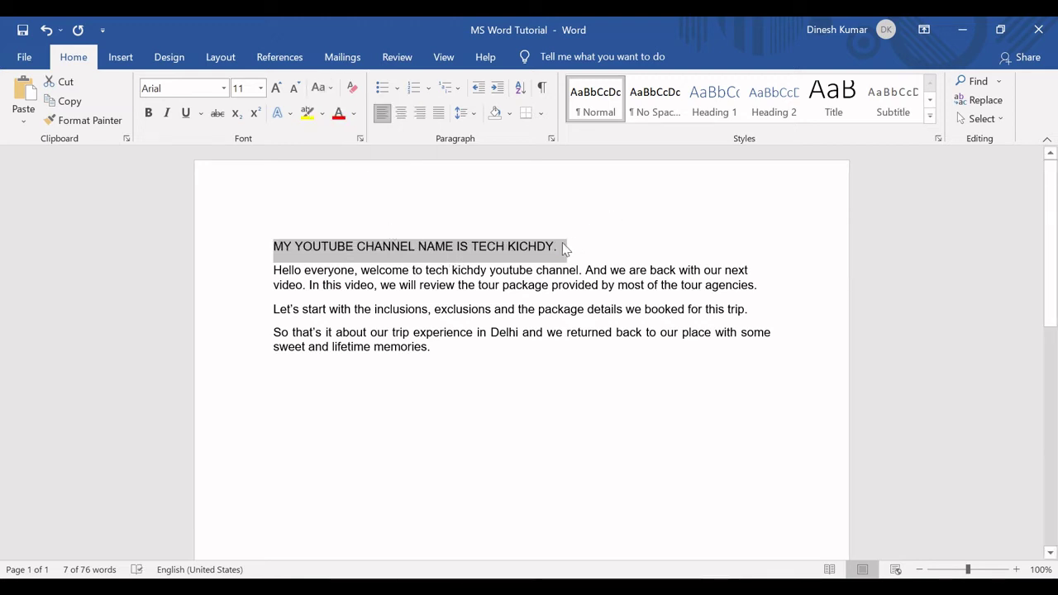
# - Apply the Capitalize Each Word case to the document's first sentence
pyautogui.moveTo(562, 250); pyautogui.dragTo(281, 253)
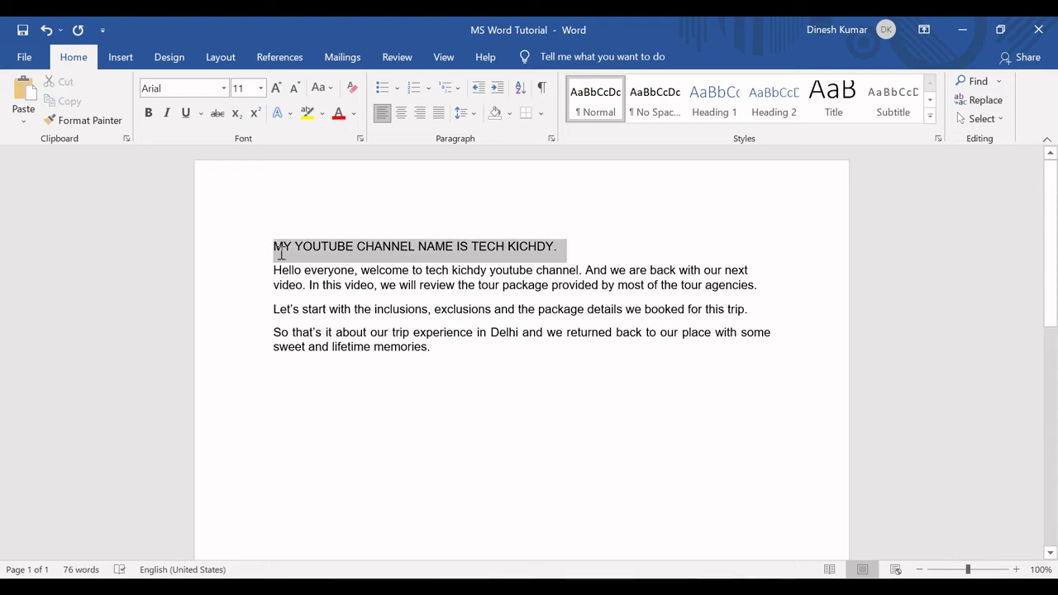
pyautogui.click(321, 88)
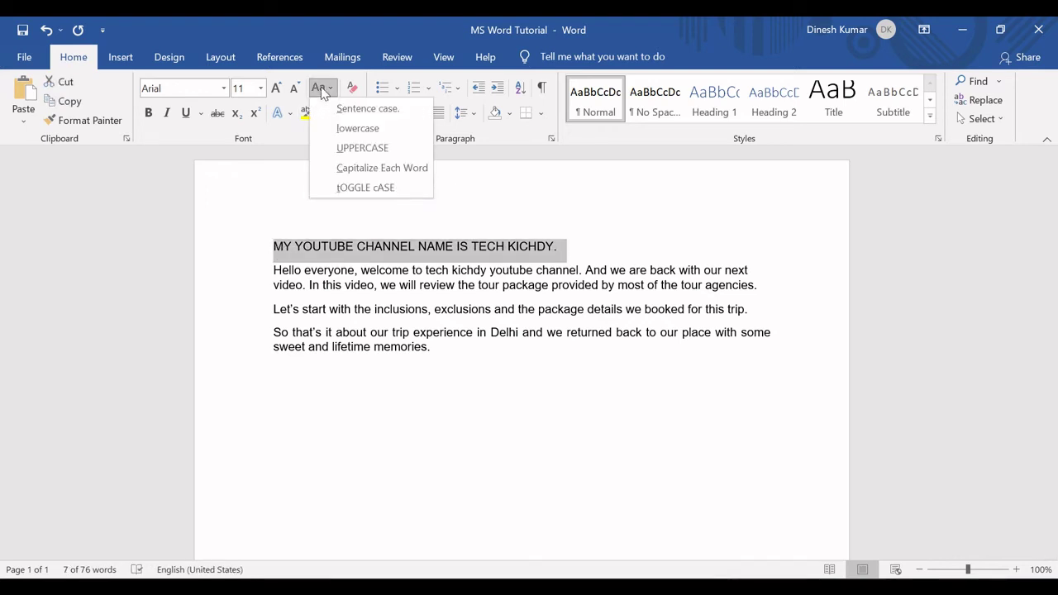
pyautogui.click(349, 168)
pyautogui.click(525, 255)
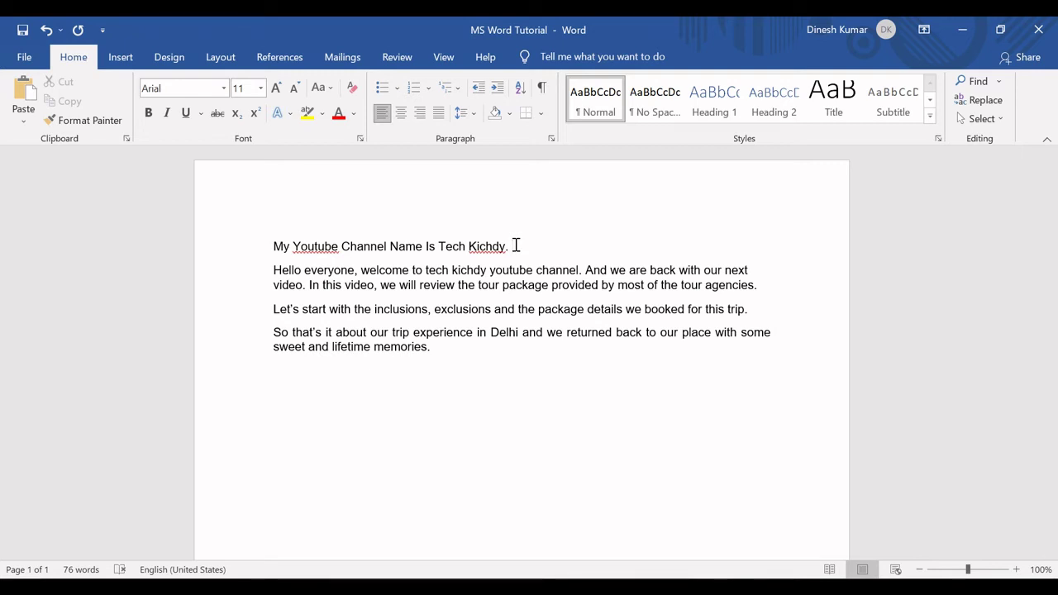
# - Apply the tOGGLE cASE option to the first sentence and inspect the letters of its second word
pyautogui.moveTo(514, 245); pyautogui.dragTo(273, 239)
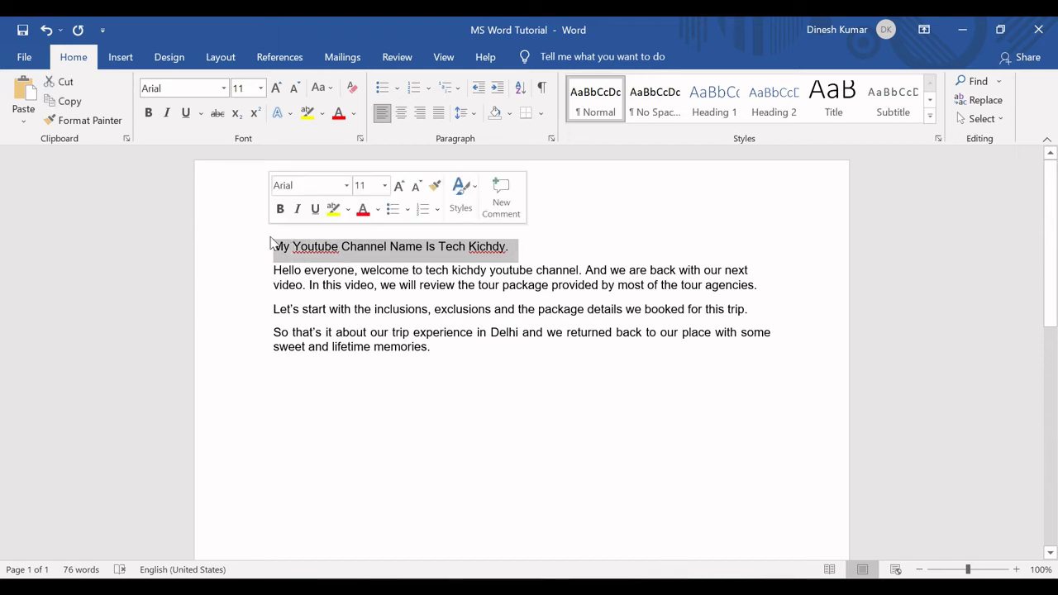
pyautogui.click(328, 86)
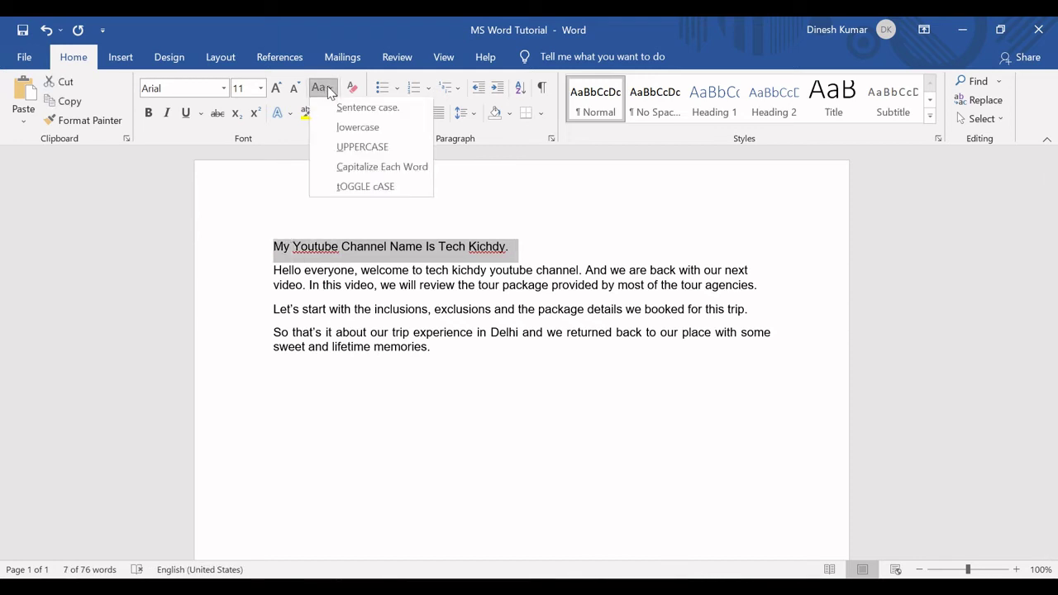
pyautogui.click(353, 188)
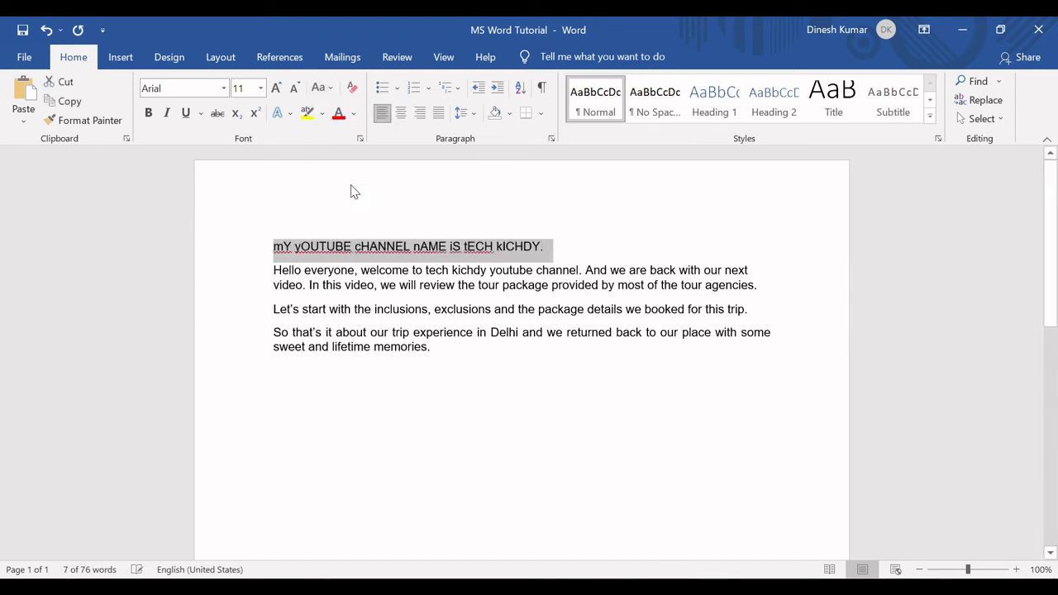
pyautogui.click(337, 248)
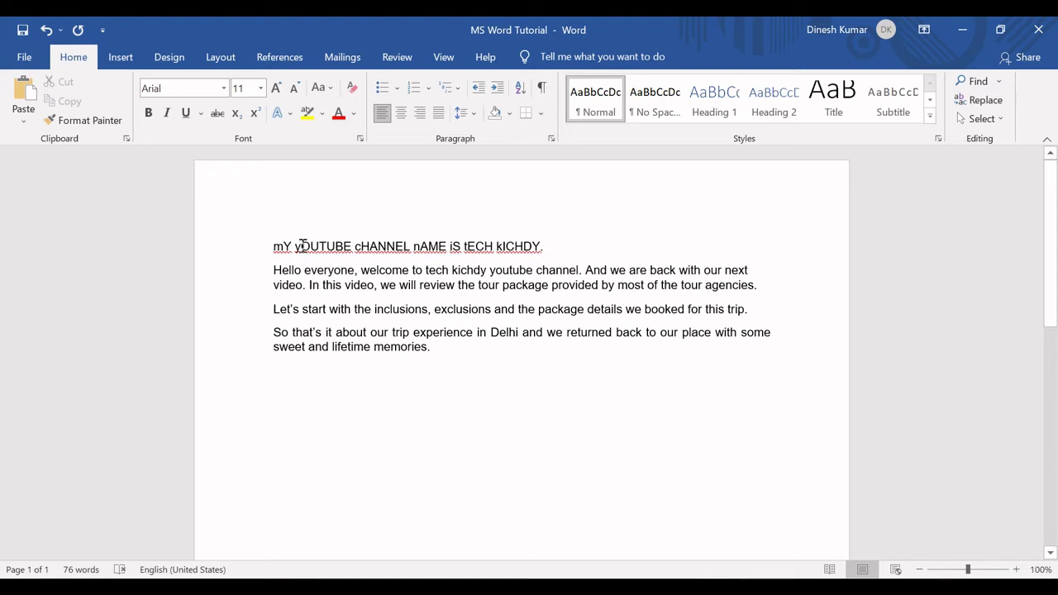
pyautogui.moveTo(302, 247); pyautogui.dragTo(353, 248)
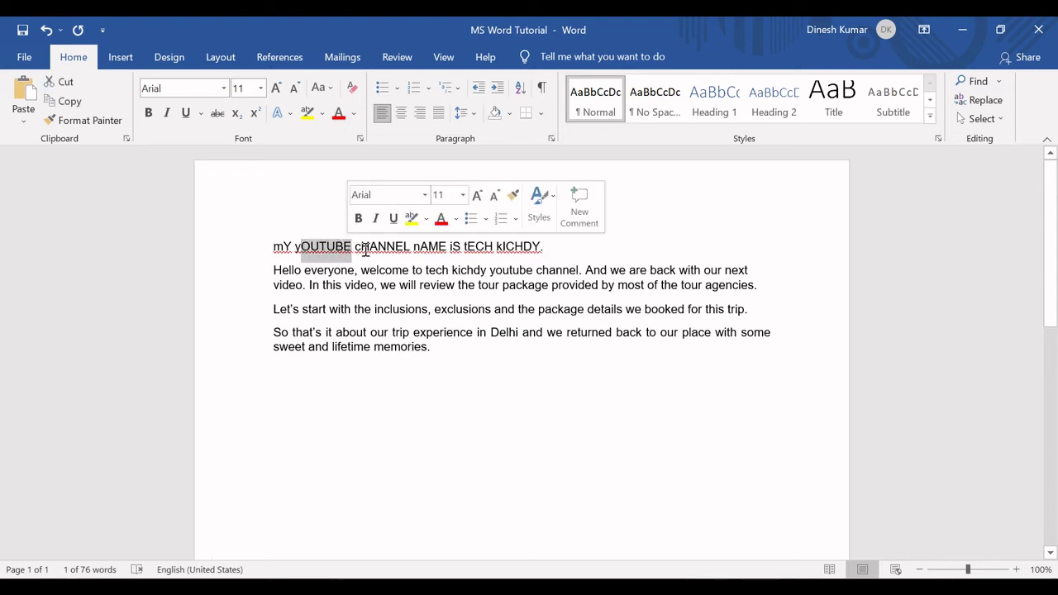
pyautogui.click(365, 248)
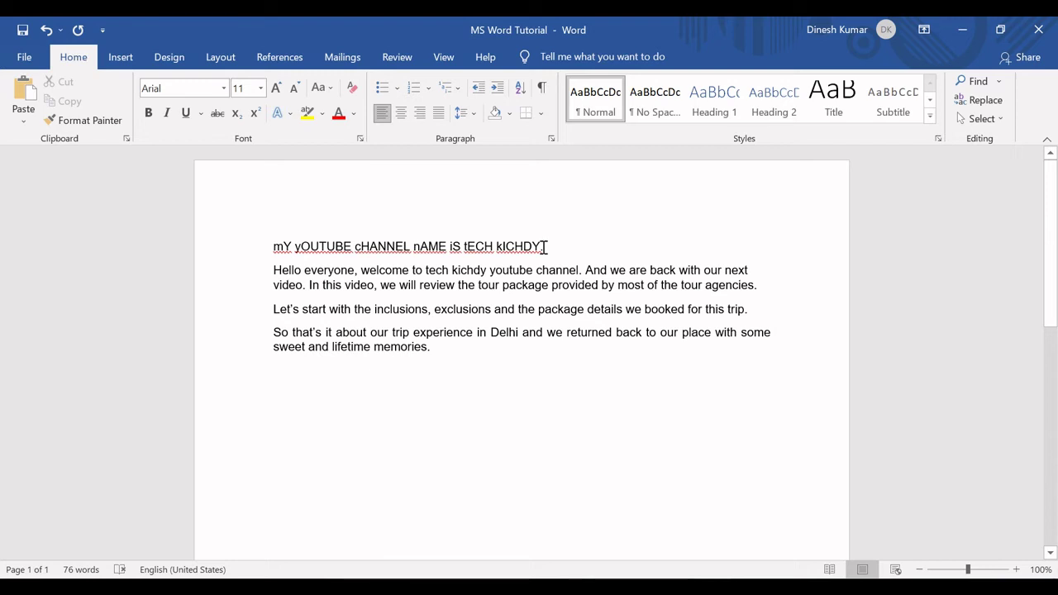
# - Change the first sentence to Sentence case
pyautogui.moveTo(546, 246); pyautogui.dragTo(273, 248)
pyautogui.click(330, 88)
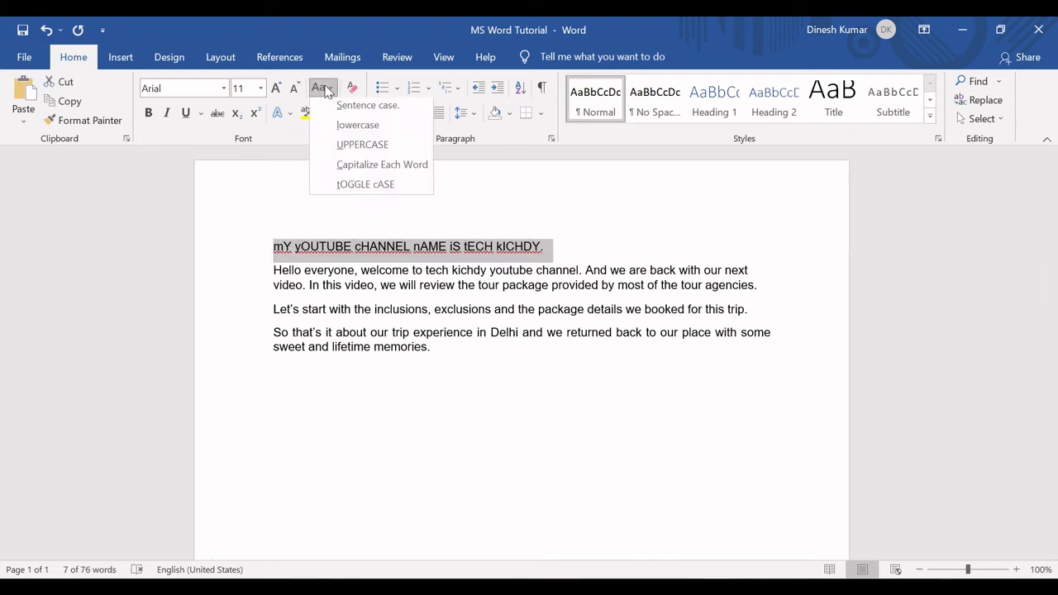
pyautogui.click(344, 108)
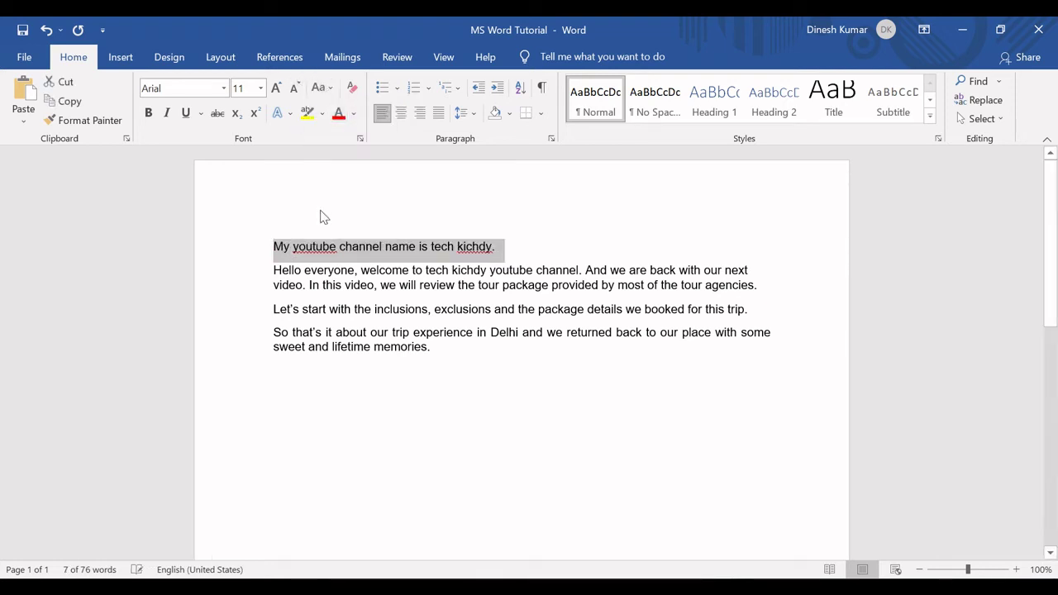
pyautogui.click(294, 247)
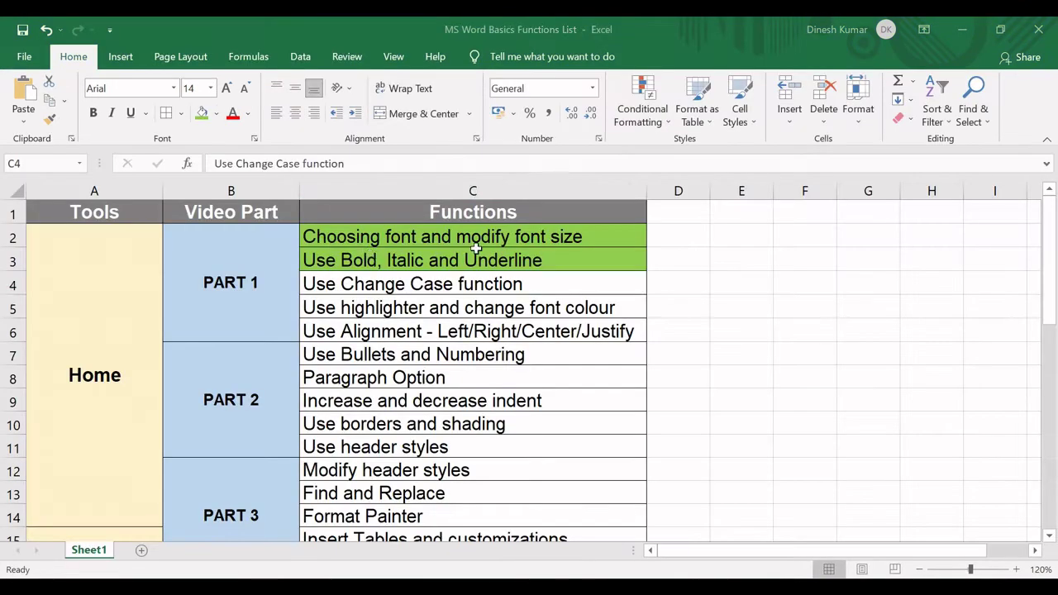
# - In the Excel functions list, fill the "Use Change Case function" cell green and select the cell below it
pyautogui.click(201, 113)
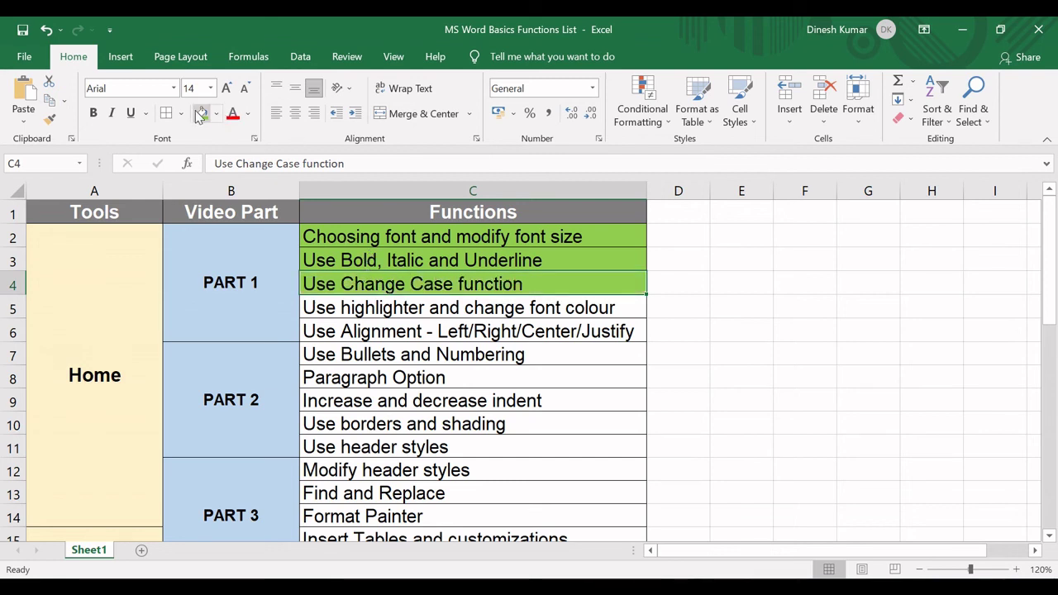
pyautogui.click(355, 303)
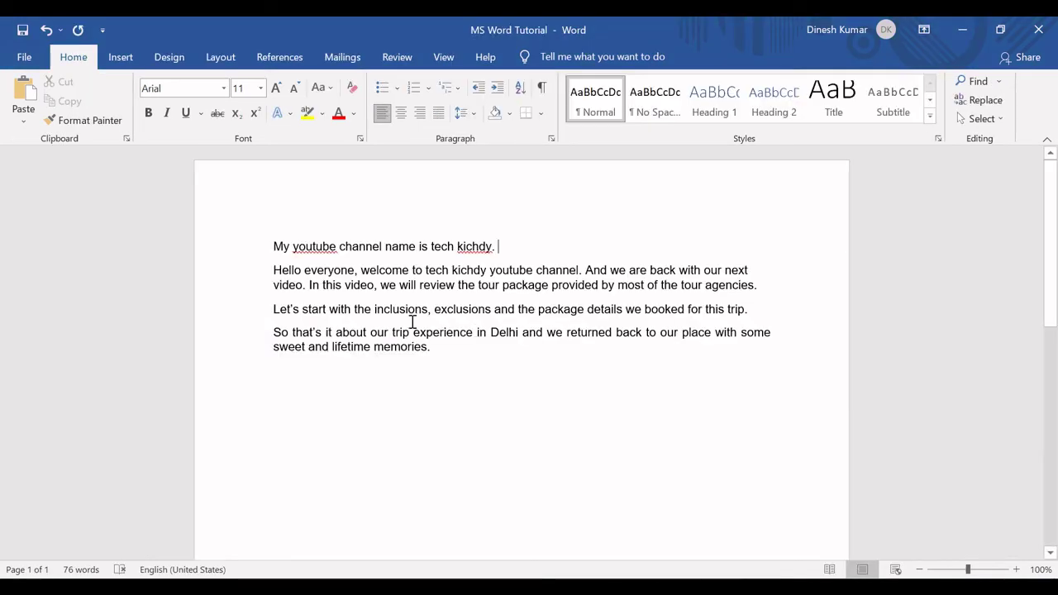
# - In the Word document, preview the red text highlight on "Hello everyone" without applying it
pyautogui.click(273, 270)
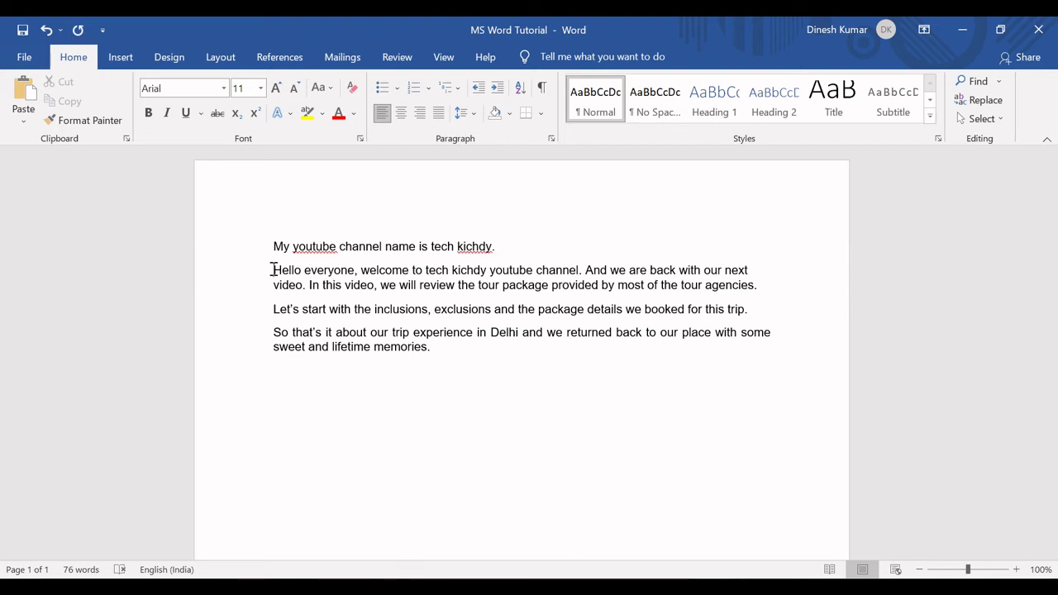
pyautogui.moveTo(274, 269); pyautogui.dragTo(354, 270)
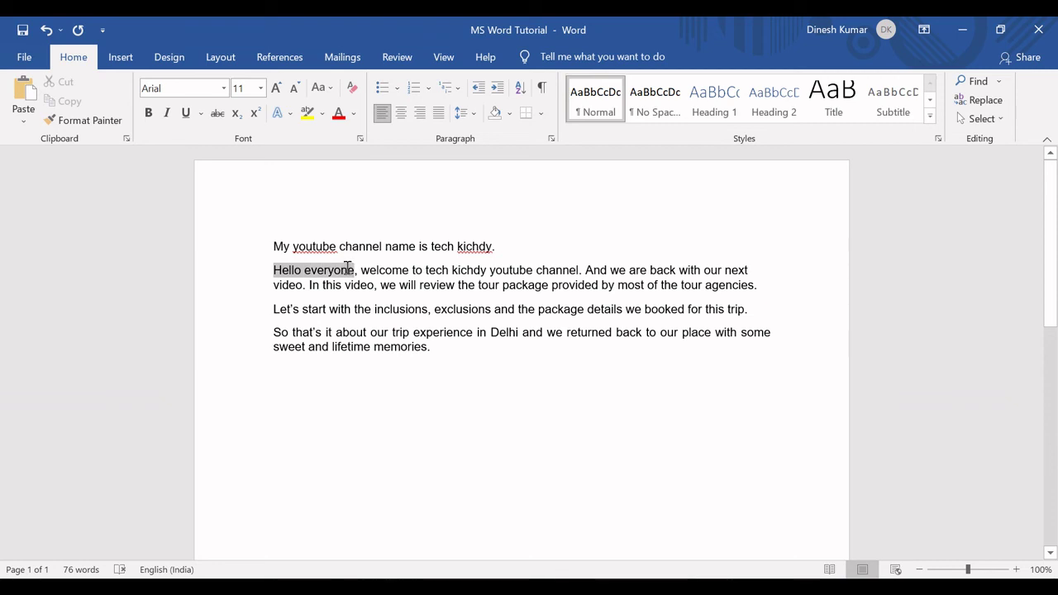
pyautogui.click(323, 115)
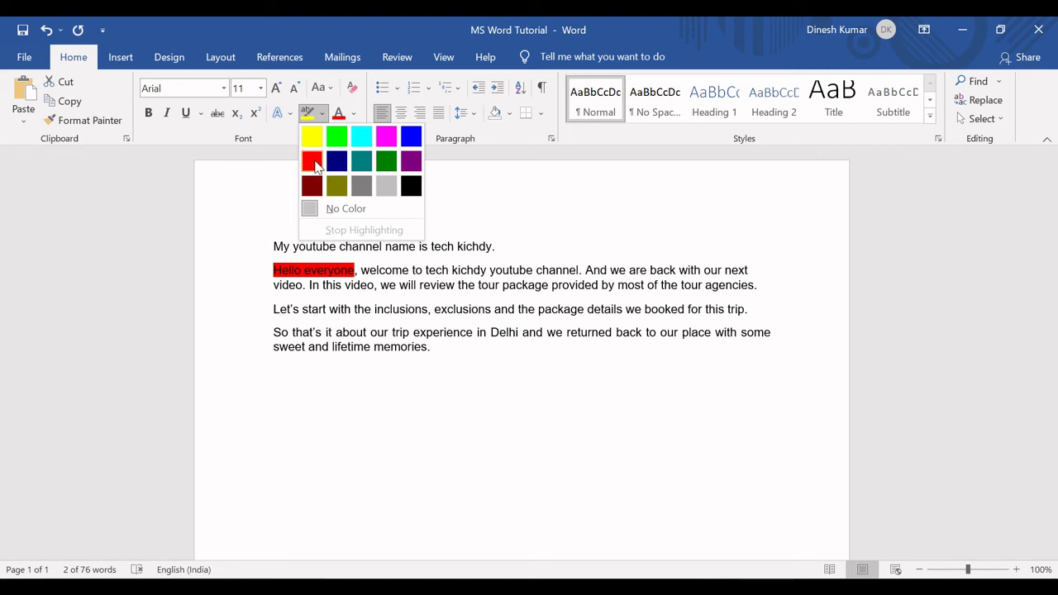
pyautogui.click(355, 288)
pyautogui.click(358, 275)
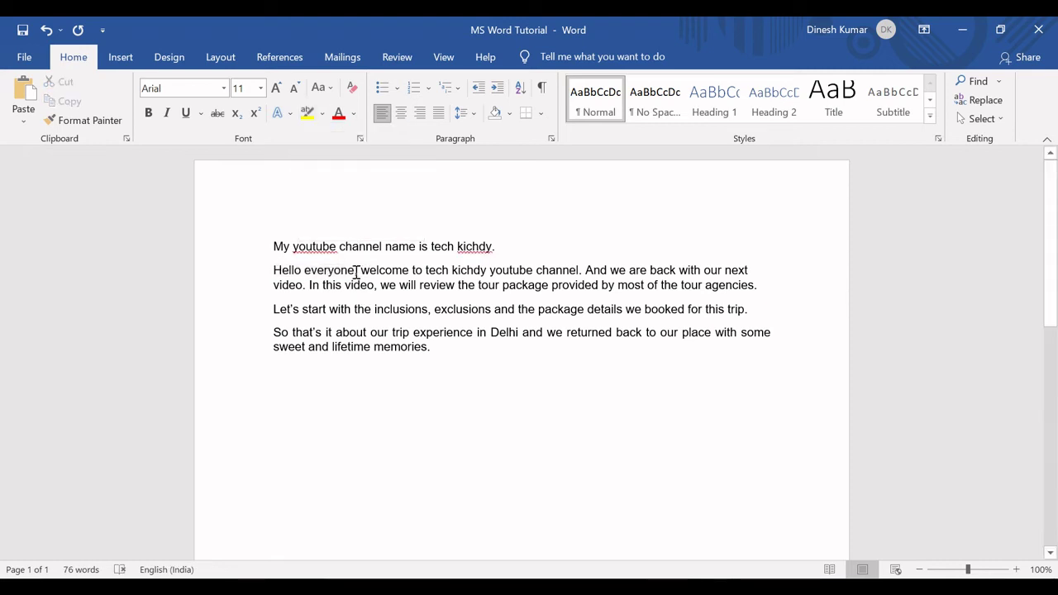
pyautogui.write(',')
# - Set the font colour of "welcome to" in the second paragraph to the standard blue
pyautogui.moveTo(361, 271); pyautogui.dragTo(423, 276)
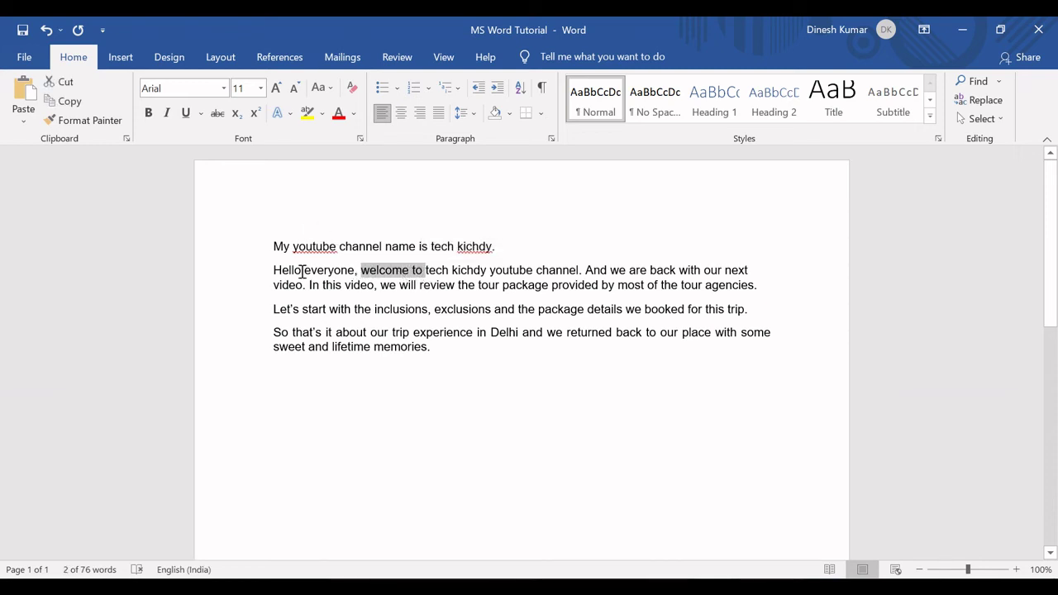
pyautogui.click(303, 271)
pyautogui.moveTo(361, 271); pyautogui.dragTo(424, 273)
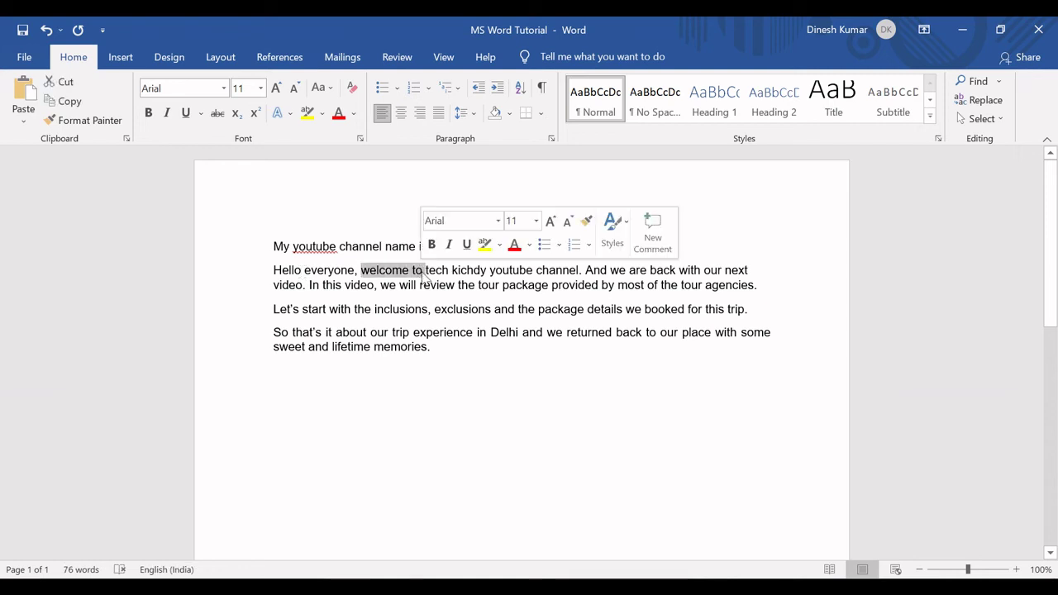
pyautogui.click(353, 118)
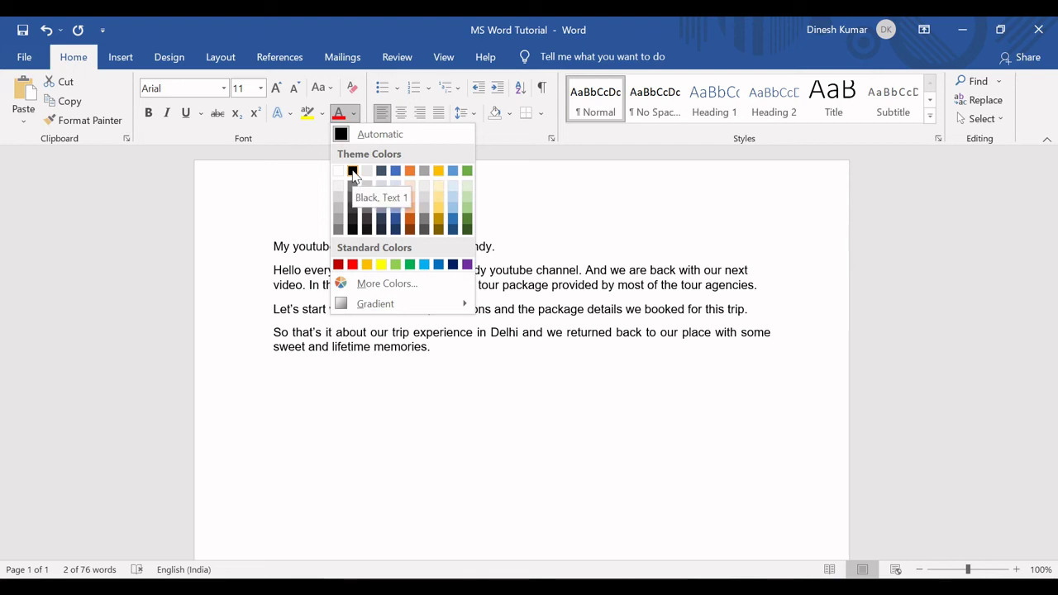
pyautogui.click(440, 265)
pyautogui.click(422, 276)
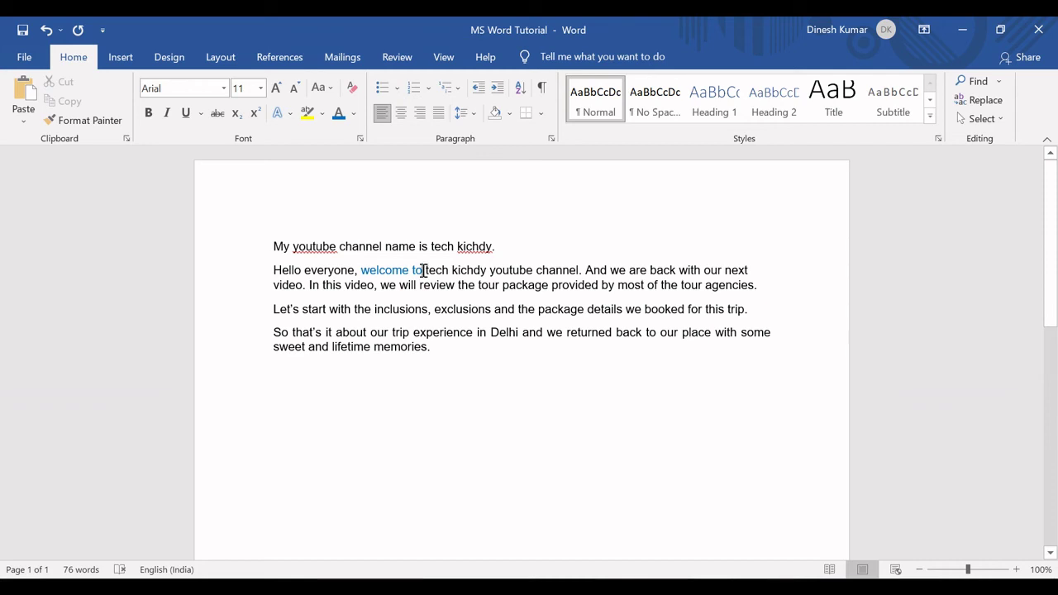
# - Change the font colour of "welcome to" in the second paragraph to the standard red
pyautogui.moveTo(424, 271); pyautogui.dragTo(364, 270)
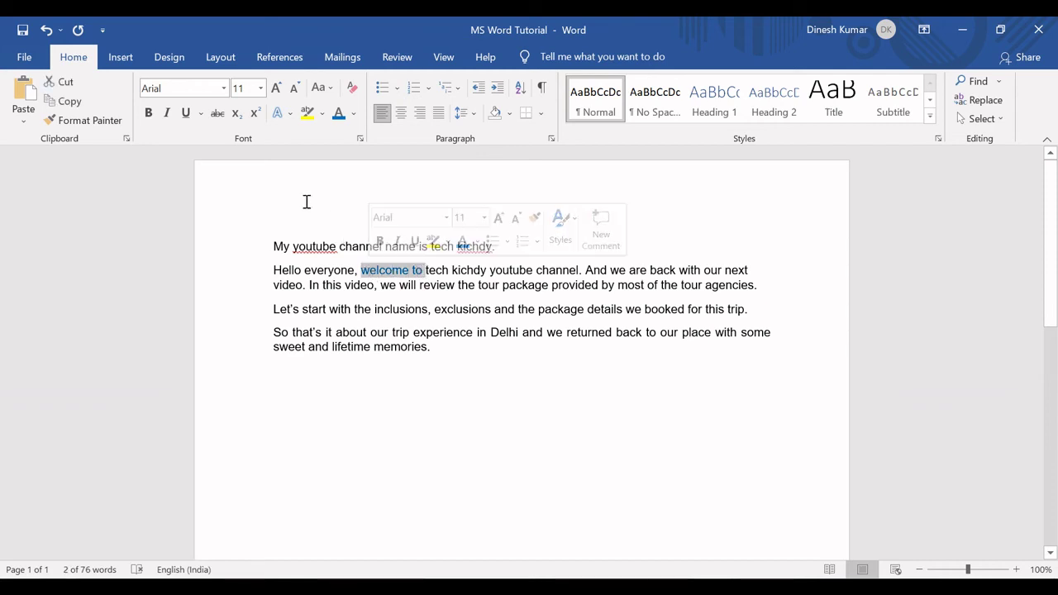
pyautogui.click(354, 114)
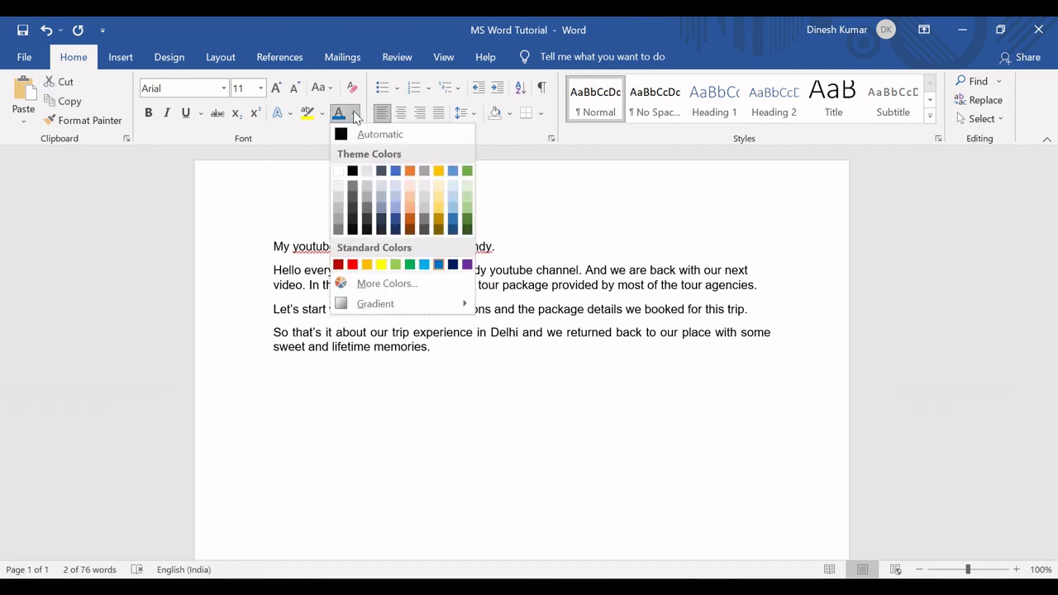
pyautogui.click(352, 264)
pyautogui.click(406, 310)
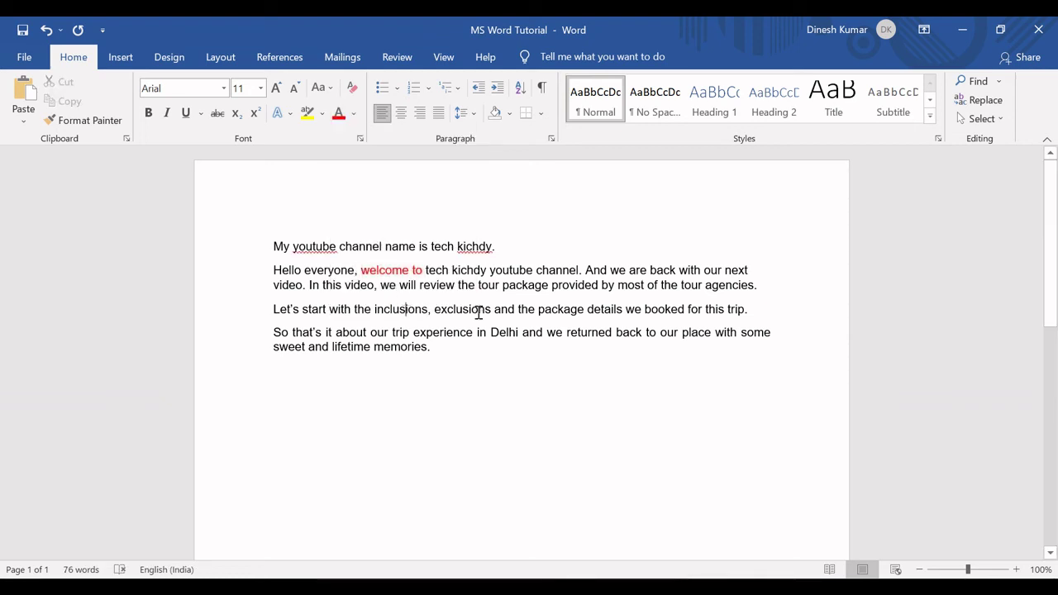
pyautogui.click(433, 341)
pyautogui.click(445, 362)
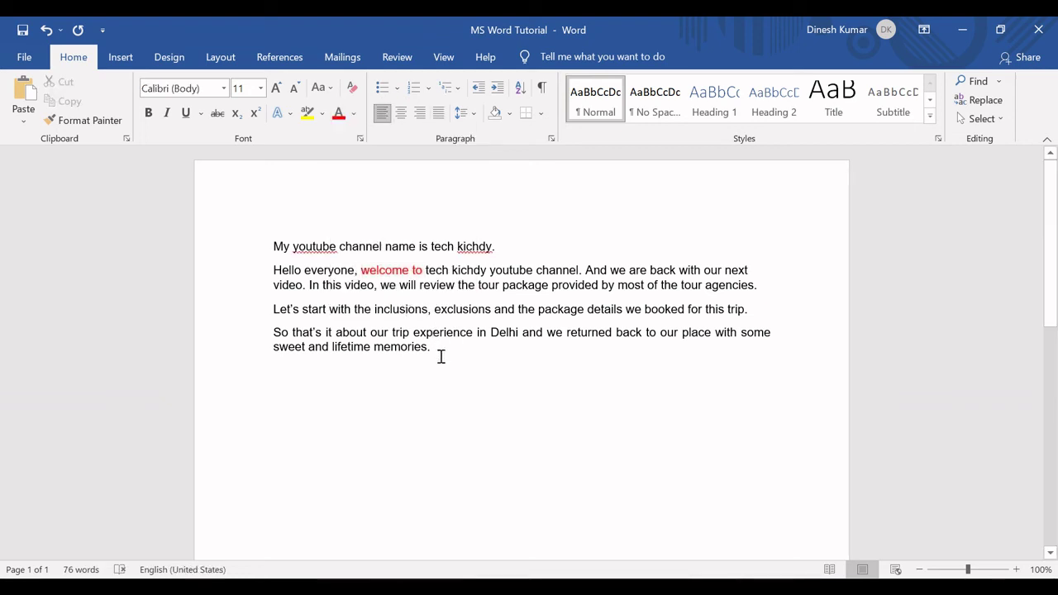
pyautogui.click(441, 356)
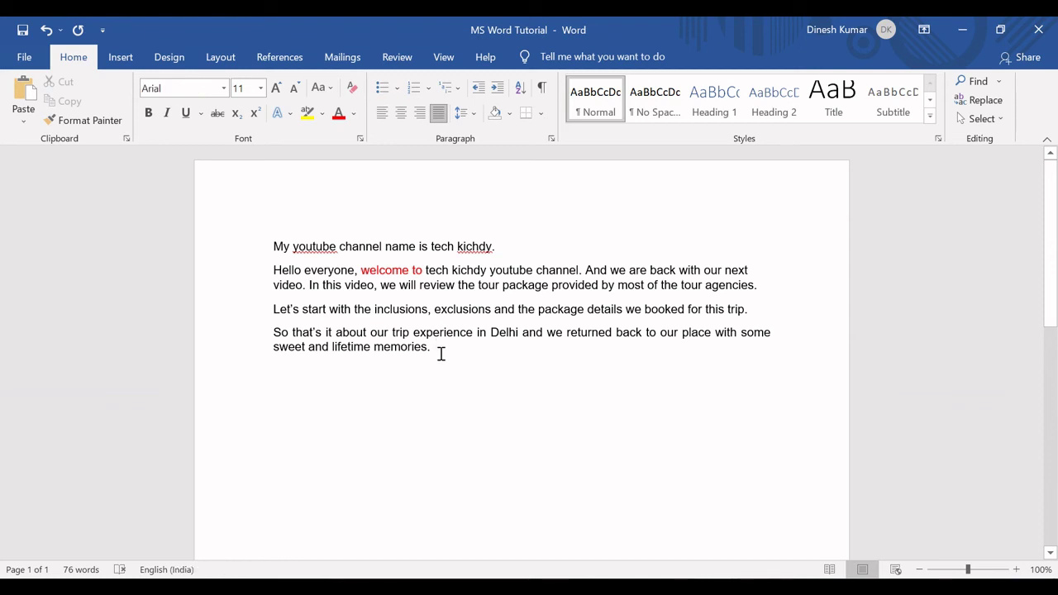
# - In the Excel functions list, fill the "Use highlighter and change font colour" cell green and select the cell below it
pyautogui.hotkey('alt', 'Tab')
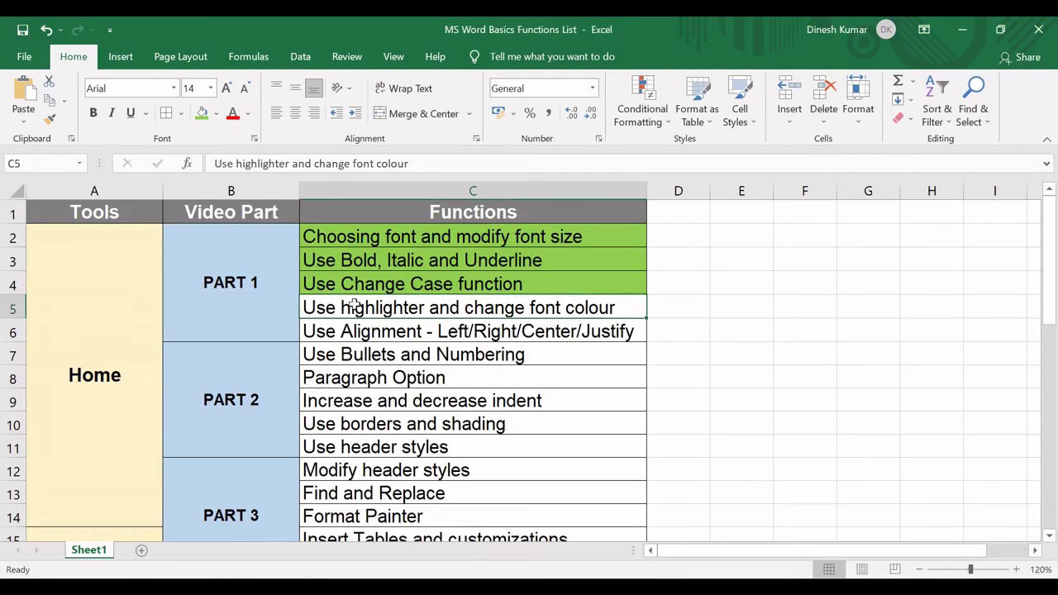
pyautogui.click(201, 113)
pyautogui.click(346, 336)
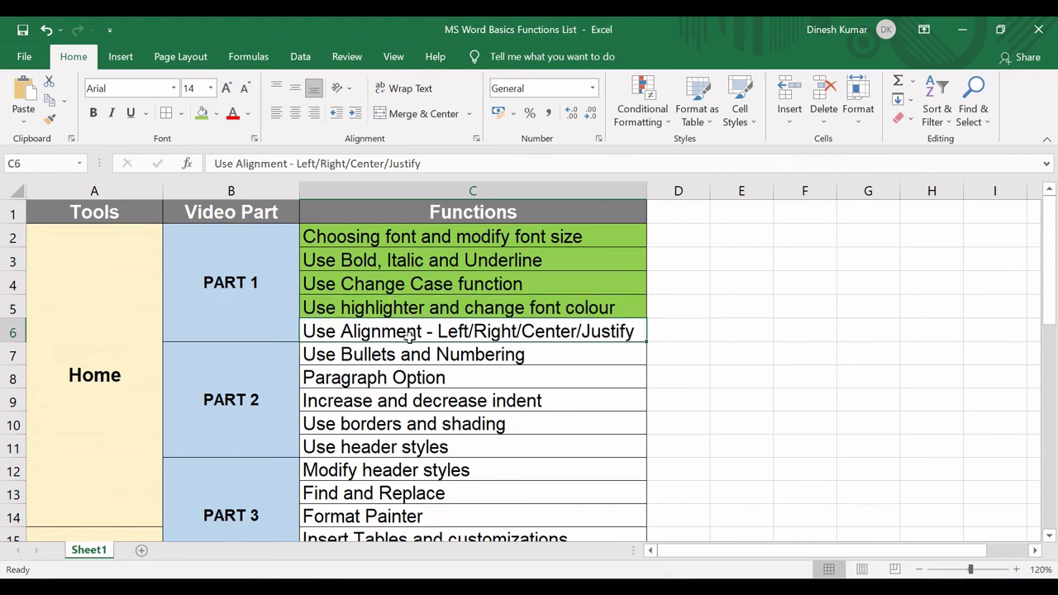
# - In the Word document, align all four paragraphs left, centred and right in turn, finishing with justified alignment
pyautogui.hotkey('alt', 'Tab')
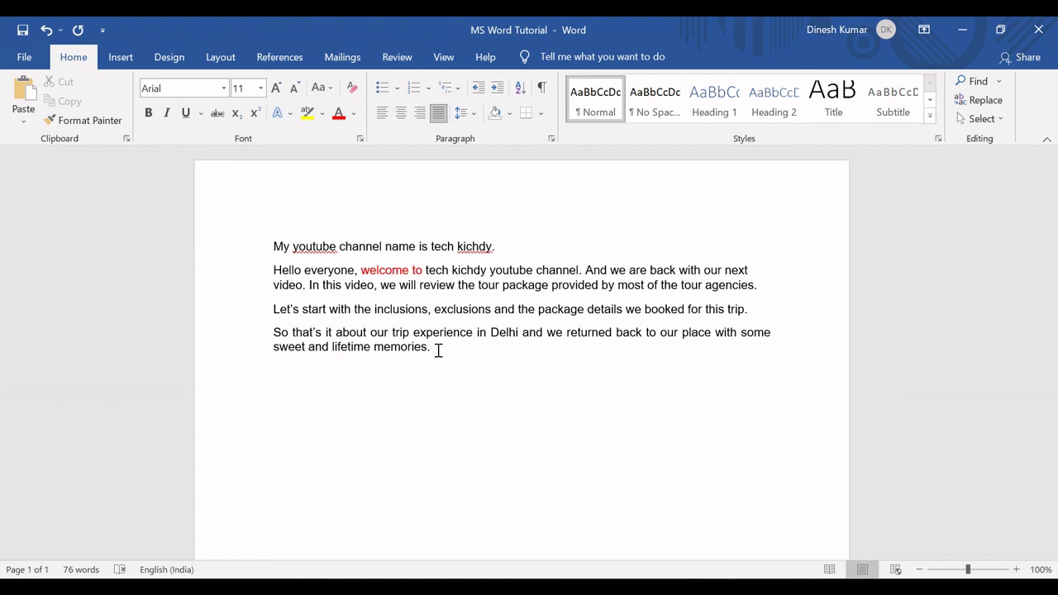
pyautogui.moveTo(438, 350); pyautogui.dragTo(254, 233)
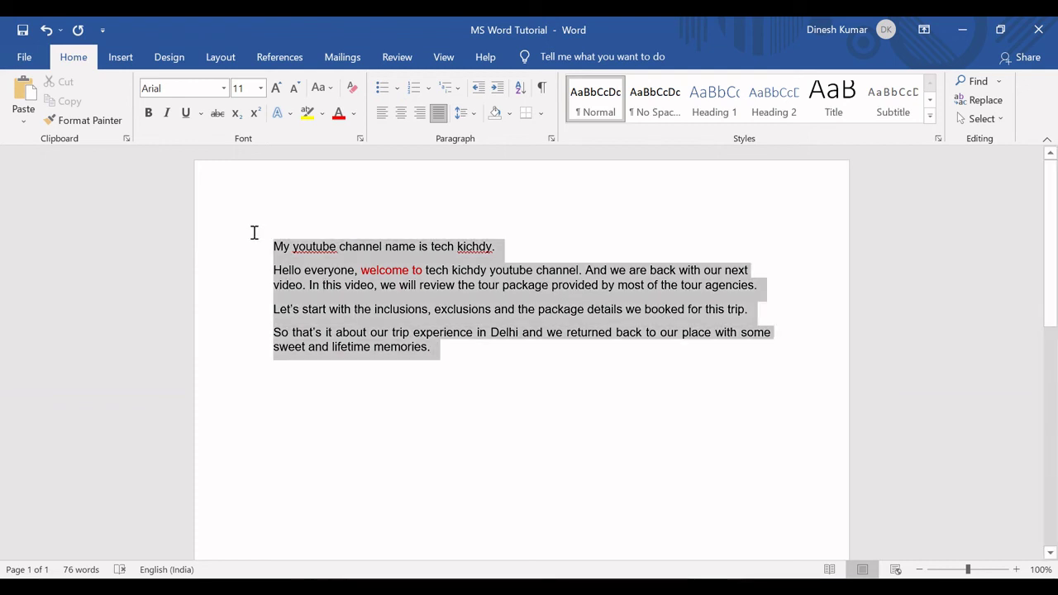
pyautogui.click(381, 116)
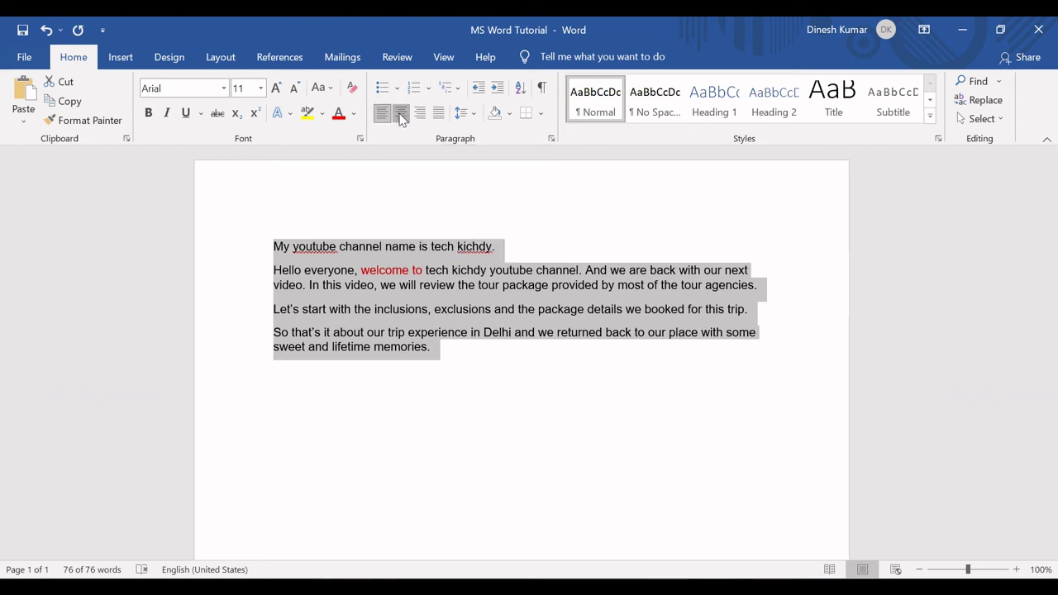
pyautogui.click(401, 120)
pyautogui.click(418, 114)
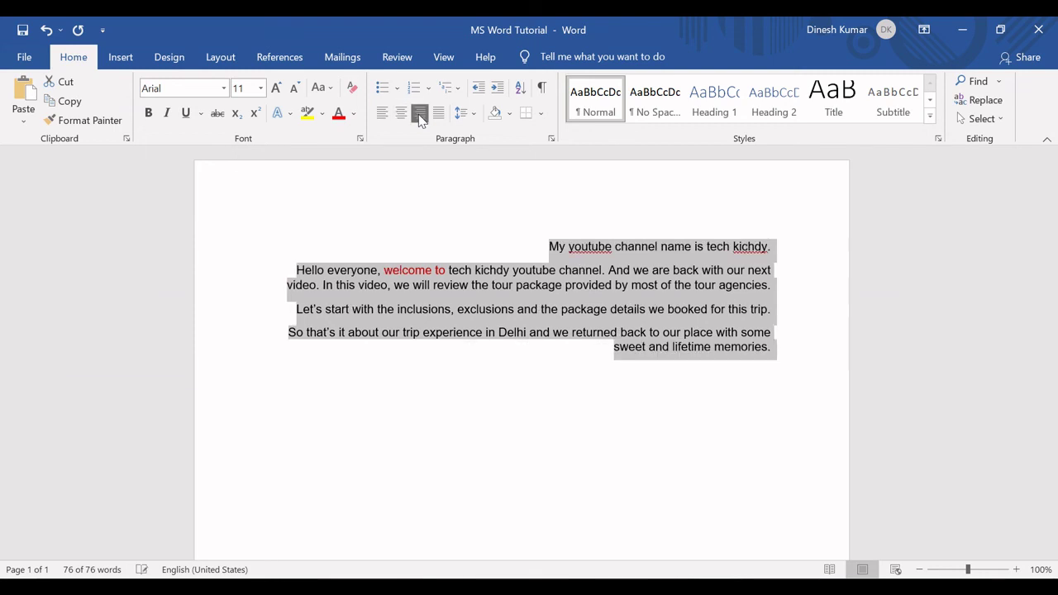
pyautogui.click(439, 116)
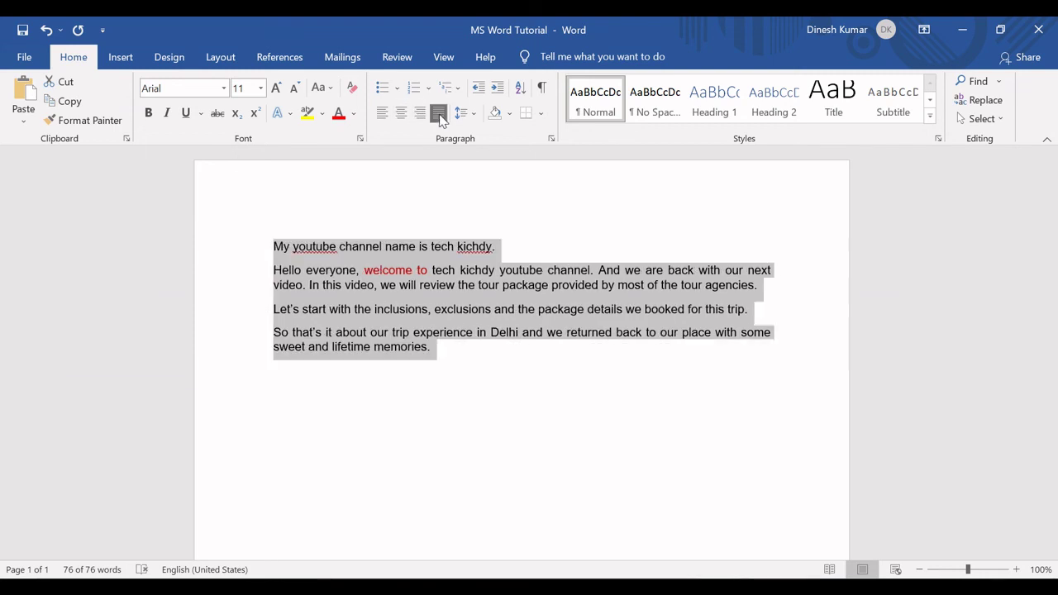
pyautogui.click(439, 348)
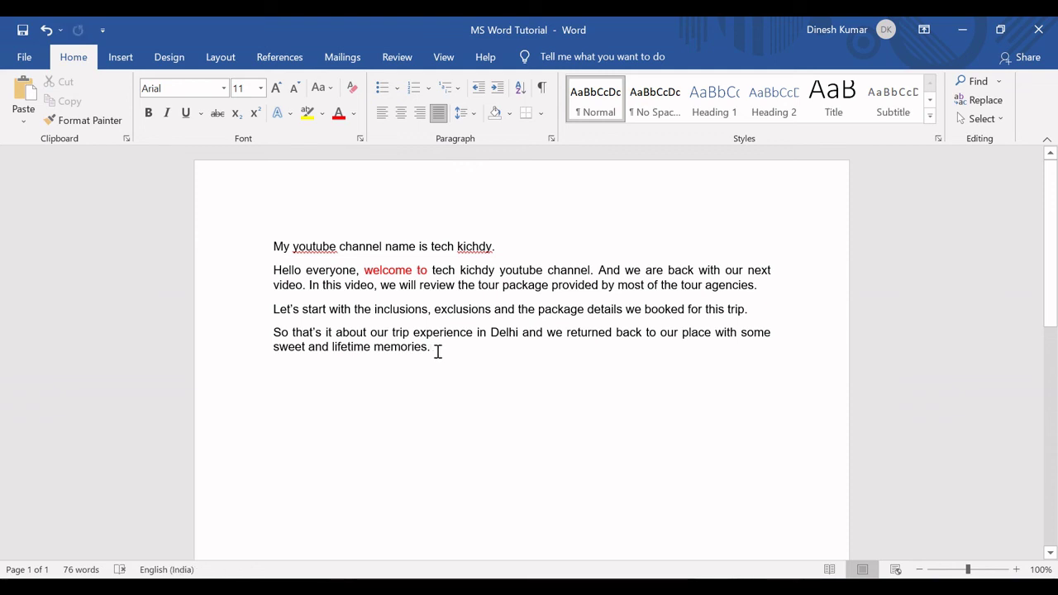
pyautogui.doubleClick(438, 352)
pyautogui.click(438, 352)
pyautogui.doubleClick(435, 350)
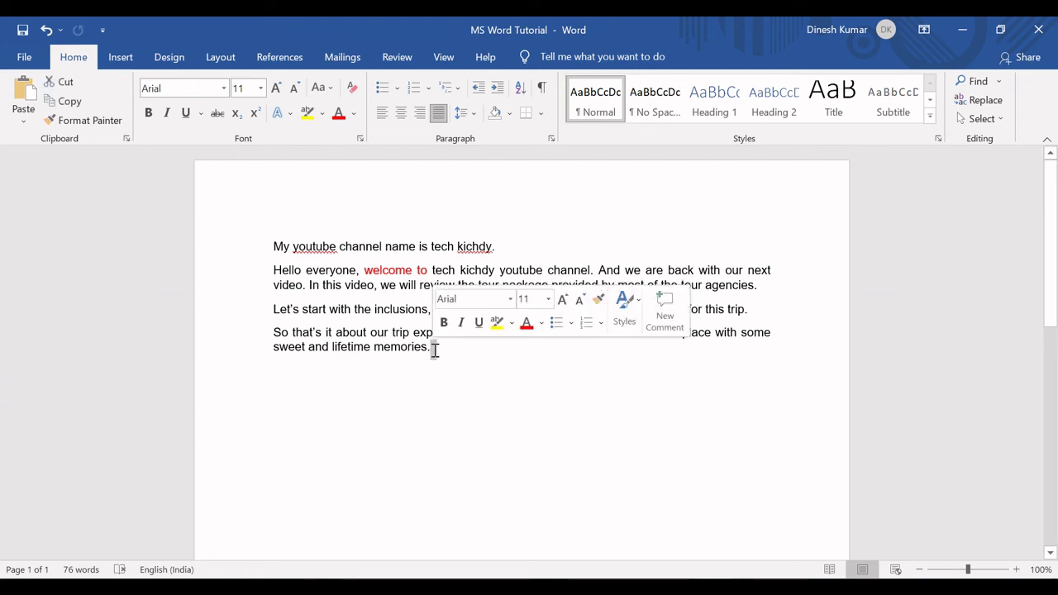
pyautogui.click(434, 350)
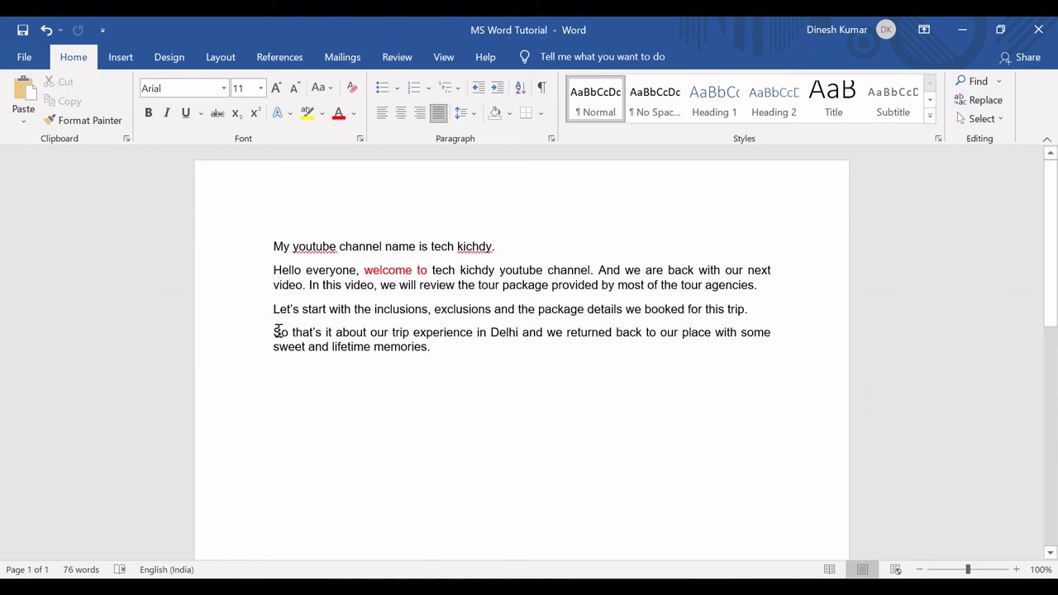
pyautogui.click(270, 275)
pyautogui.click(788, 276)
pyautogui.click(761, 286)
# - Add the sentence "My name is nnnkn." to the end of the "Let's start with the inclusions" paragraph
pyautogui.click(758, 306)
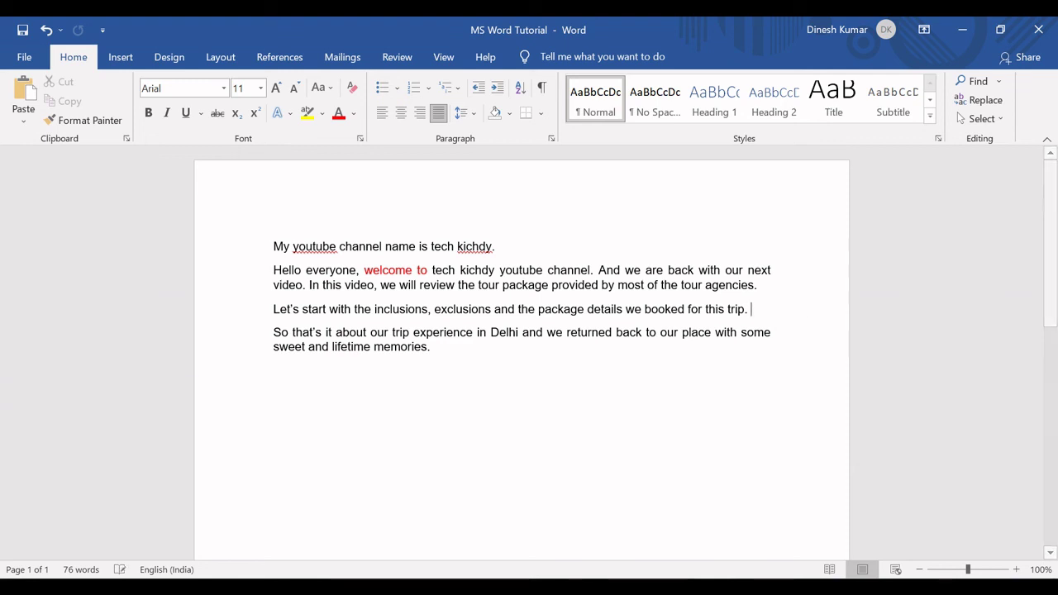
pyautogui.write('My ')
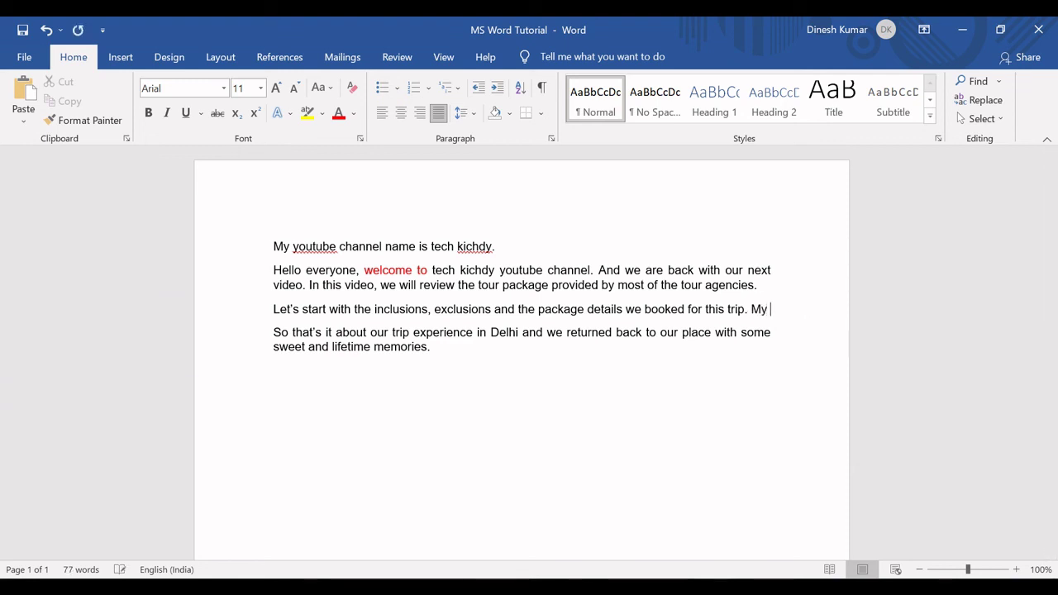
pyautogui.write('name is ')
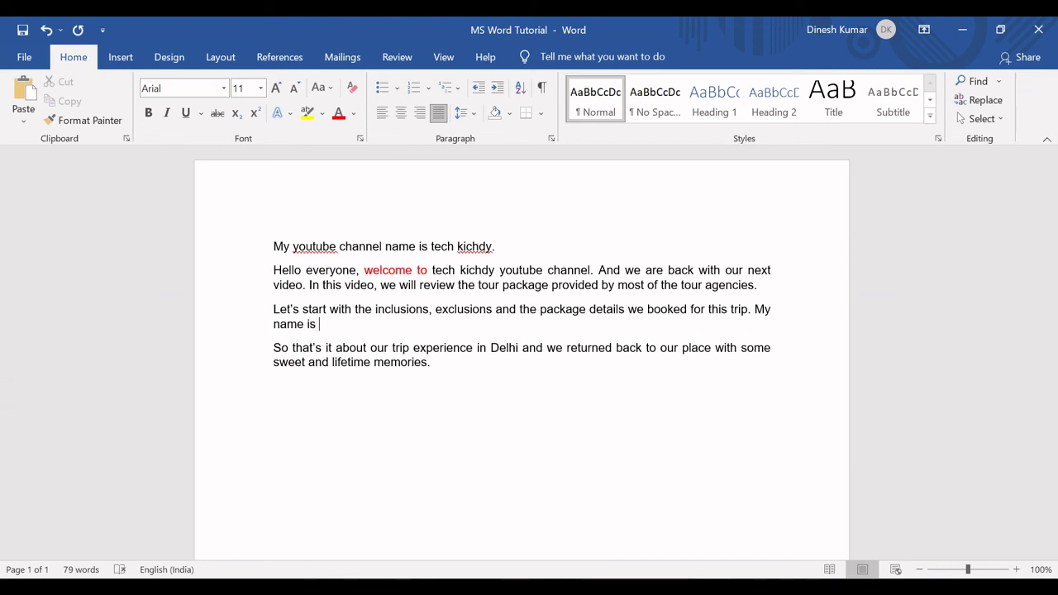
pyautogui.write('nnnkn.')
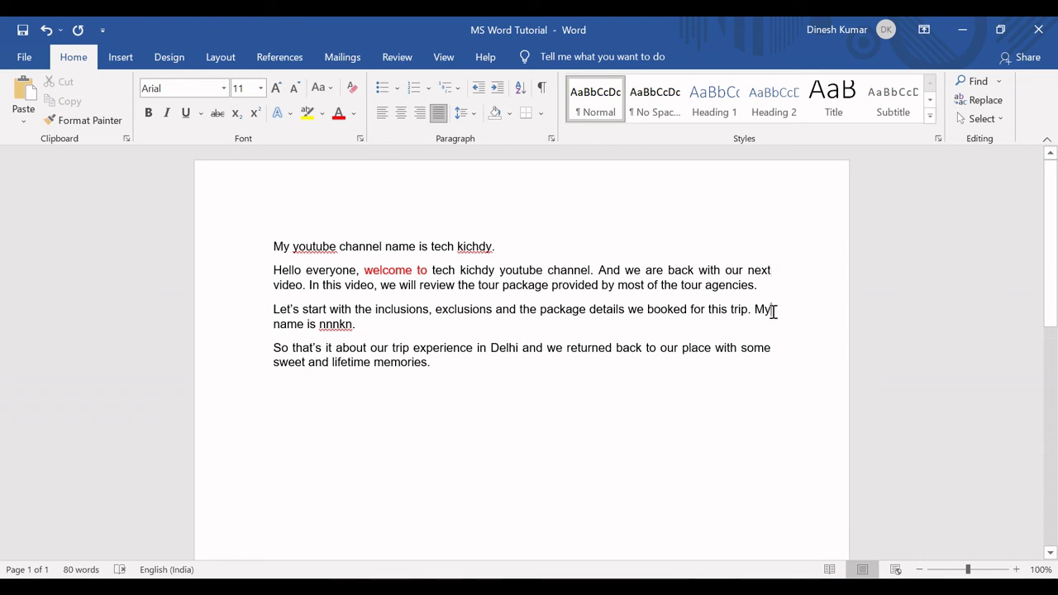
# - Switch all paragraphs to left alignment for comparison, then return them to justified alignment
pyautogui.click(772, 310)
pyautogui.click(771, 348)
pyautogui.moveTo(436, 364); pyautogui.dragTo(276, 242)
pyautogui.click(379, 115)
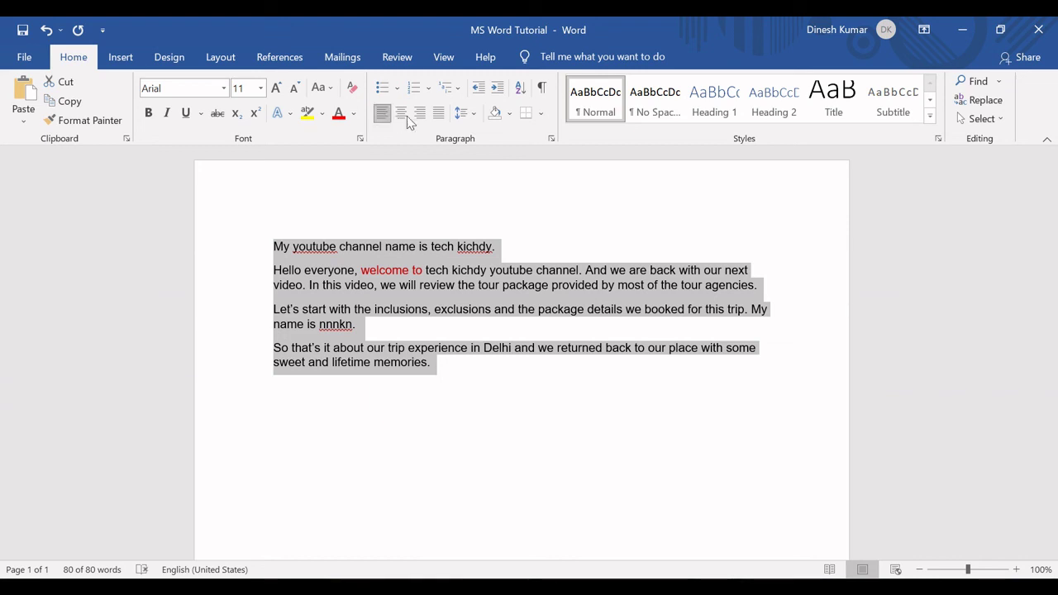
pyautogui.click(439, 120)
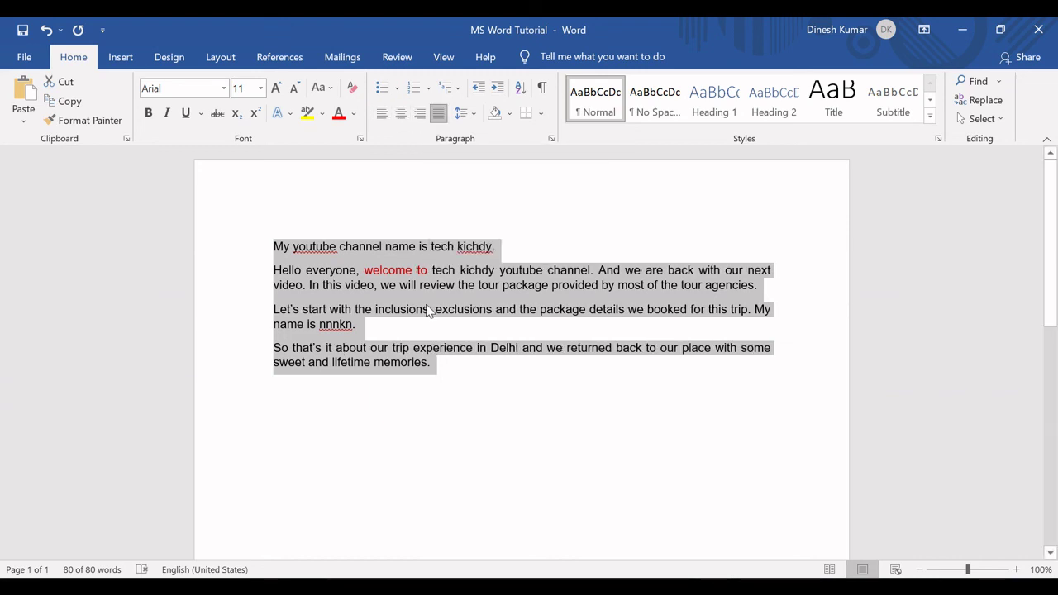
pyautogui.click(436, 366)
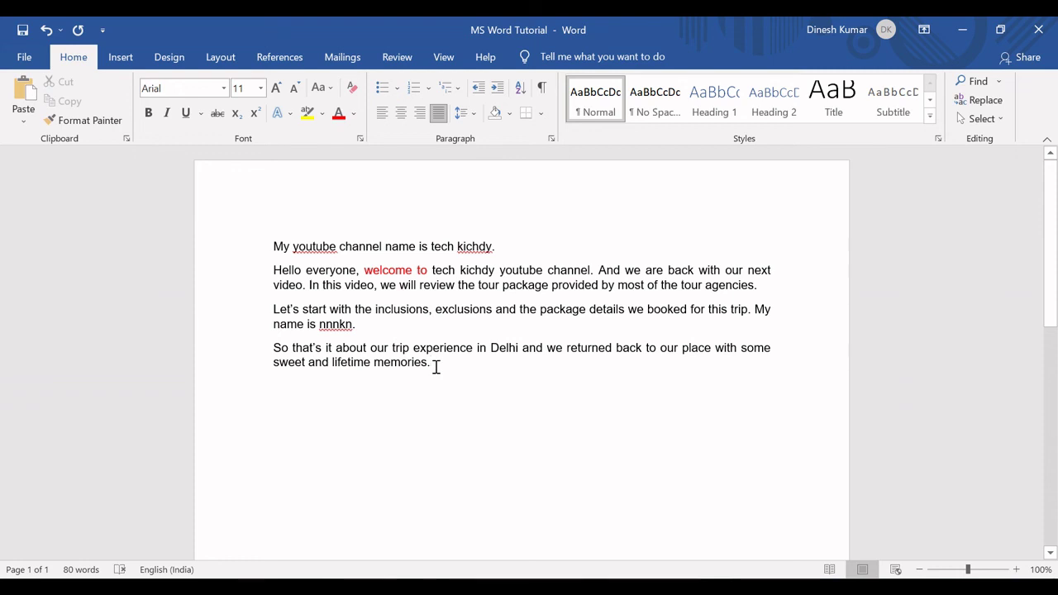
# - In the Excel functions list, fill the "Use Alignment - Left/Right/Center/Justify" cell green and select the first function cell
pyautogui.hotkey('alt', 'Tab')
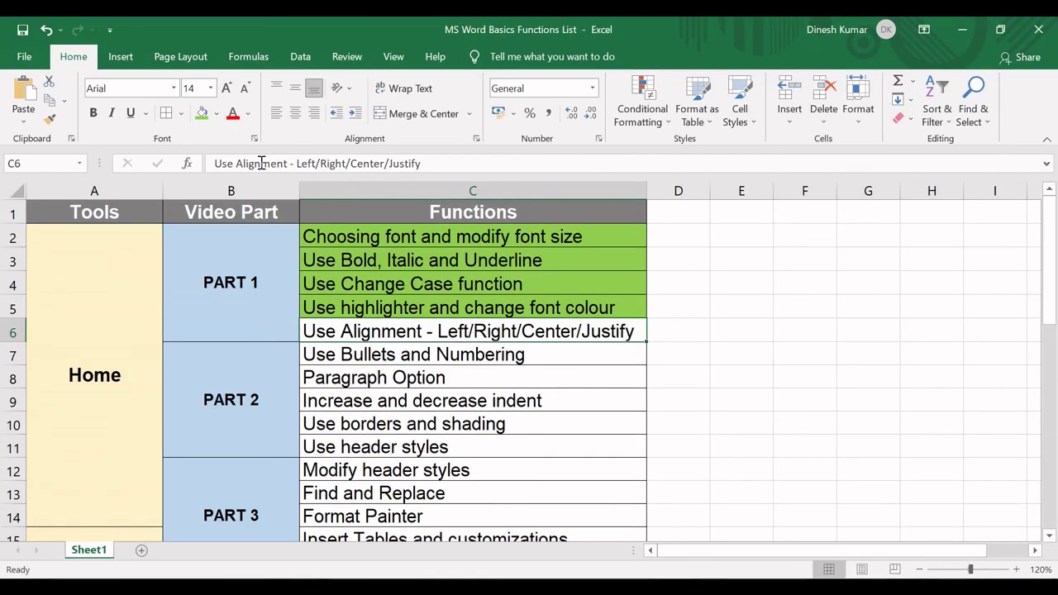
pyautogui.click(201, 113)
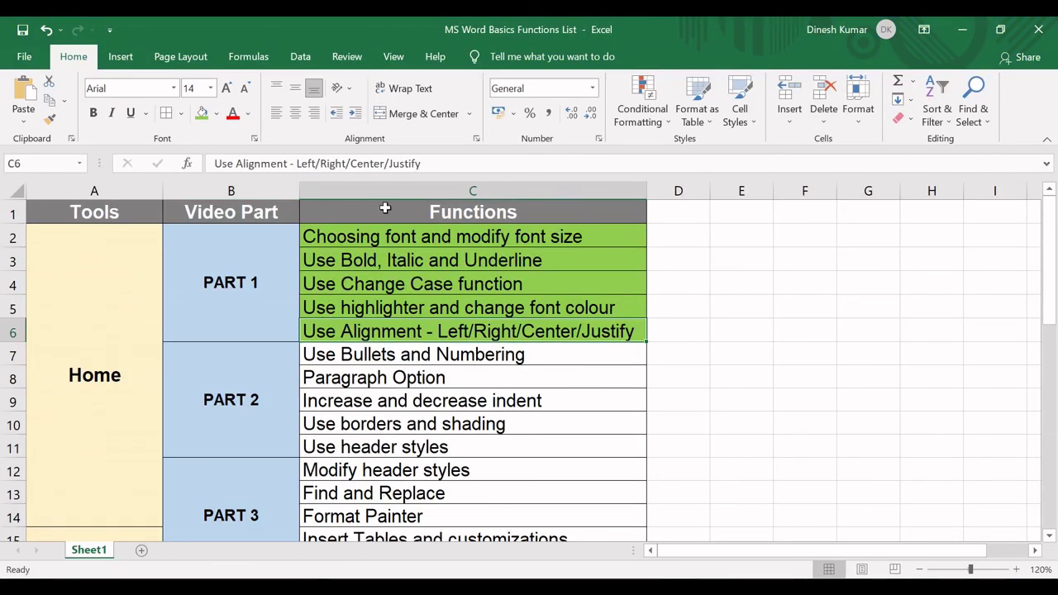
pyautogui.click(378, 239)
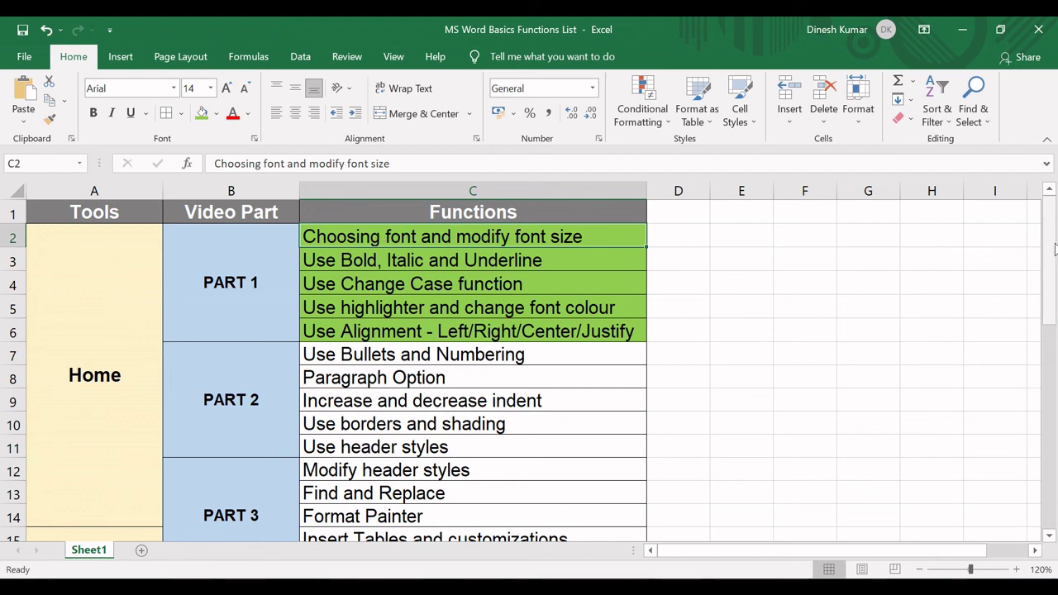
pyautogui.moveTo(1055, 254); pyautogui.dragTo(991, 204)
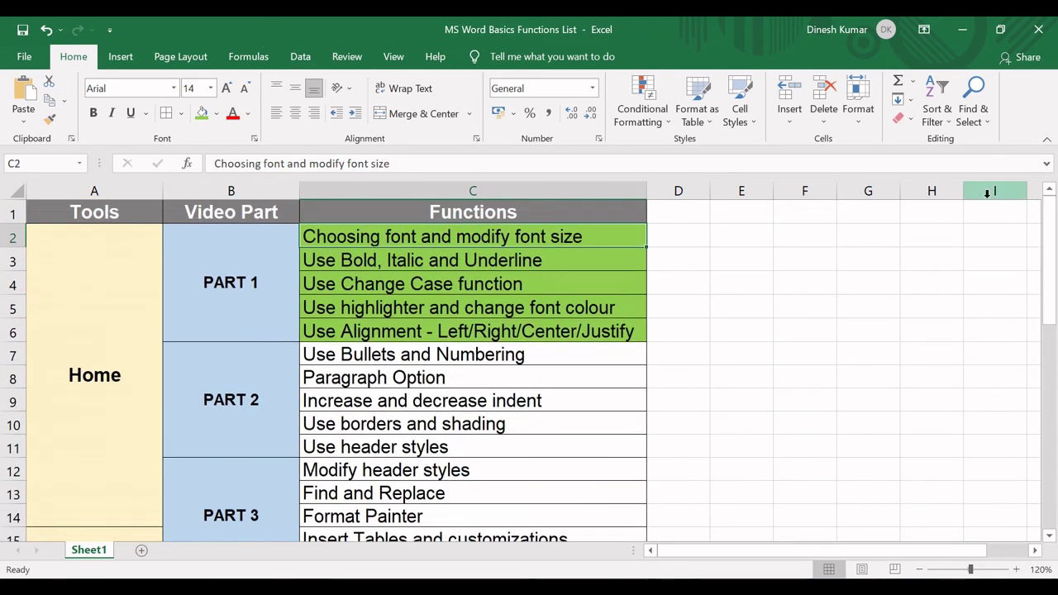